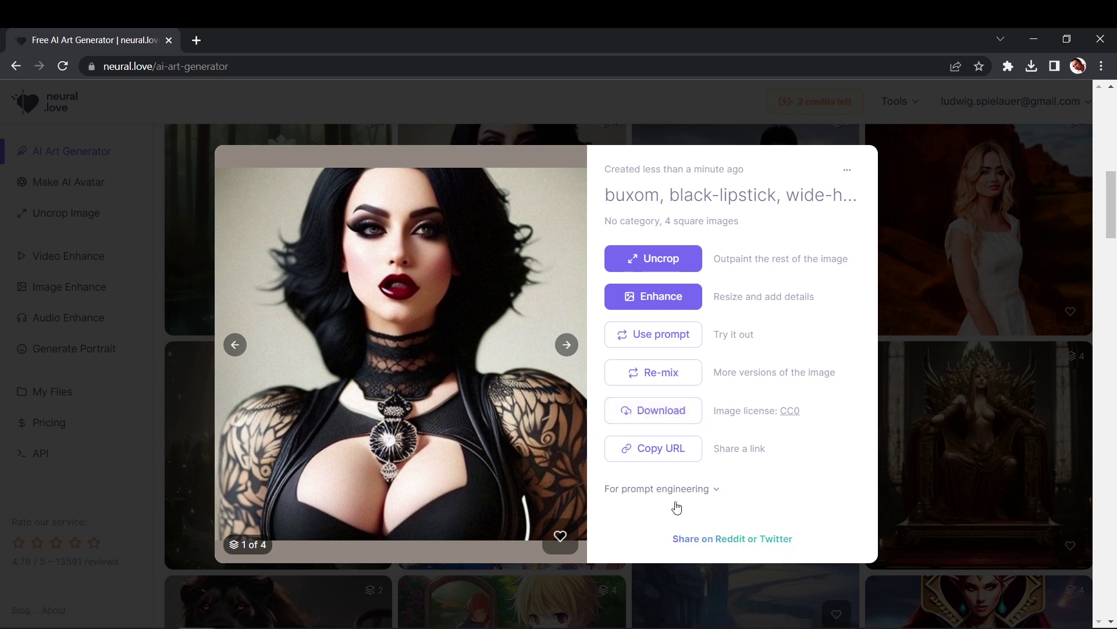
- Examine the goth portrait's prompt engineering details, including its full prompt, negative words and generation settings, and close the preview
{"action": "left_click", "coordinate": [711, 489]}
{"action": "scroll", "coordinate": [715, 446], "scroll_direction": "down", "scroll_amount": 4}
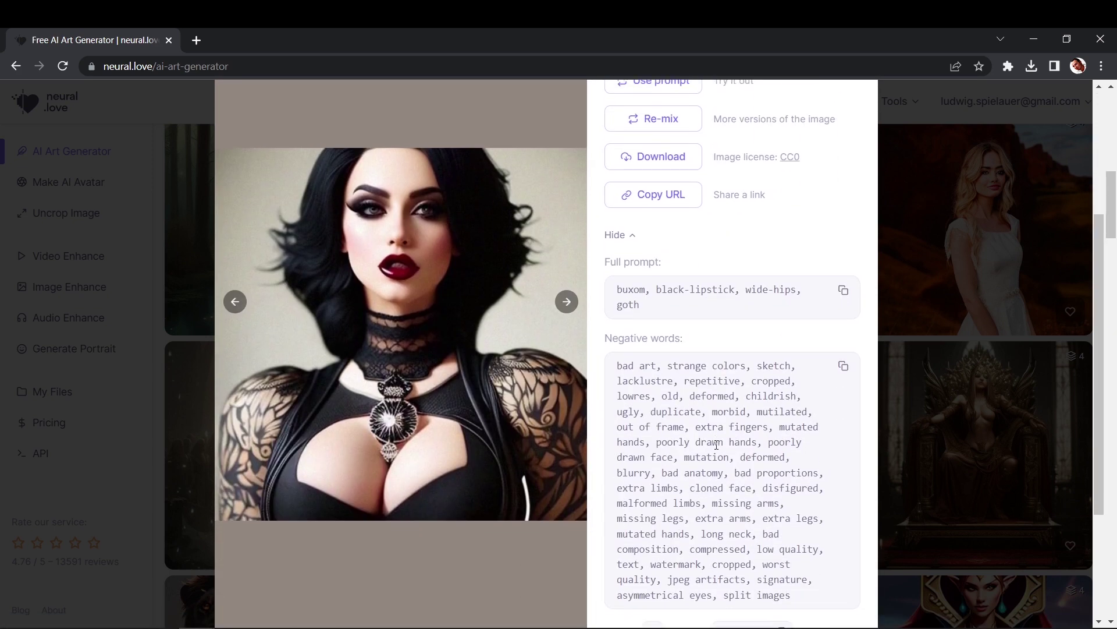
{"action": "scroll", "coordinate": [716, 445], "scroll_direction": "down", "scroll_amount": 1}
{"action": "left_click_drag", "start_coordinate": [656, 240], "coordinate": [623, 223]}
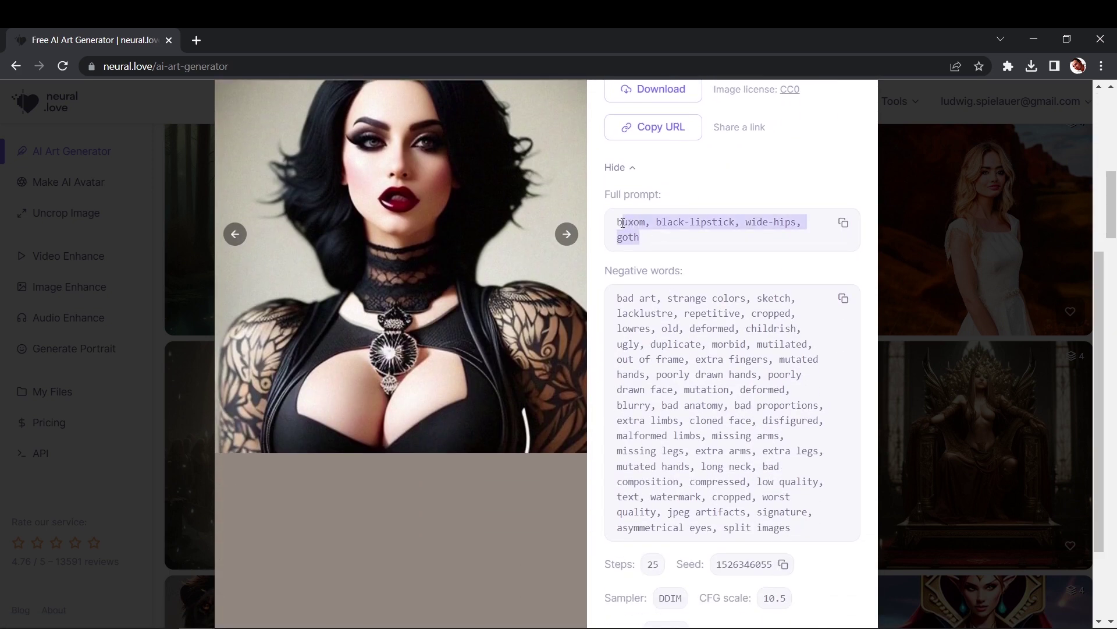
{"action": "left_click_drag", "start_coordinate": [640, 302], "coordinate": [727, 405]}
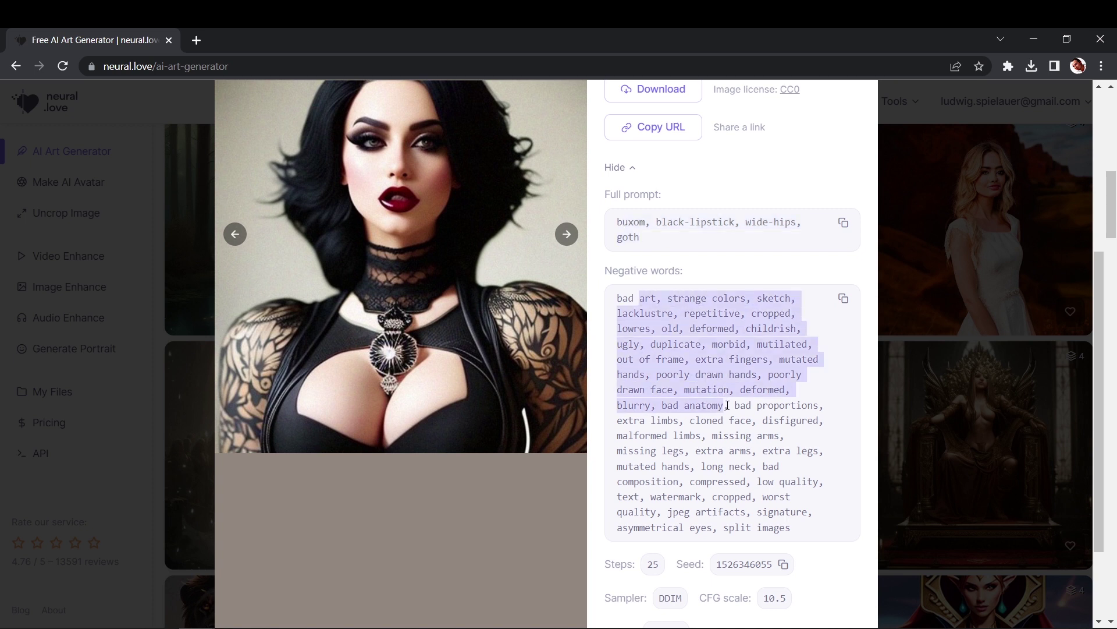
{"action": "scroll", "coordinate": [728, 406], "scroll_direction": "down", "scroll_amount": 2}
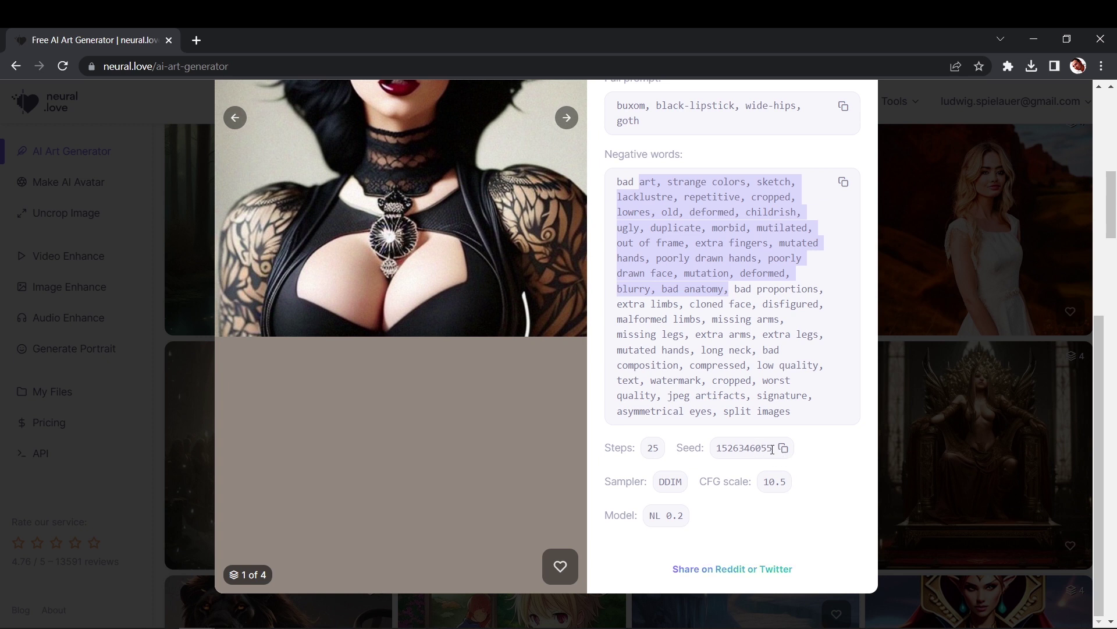
{"action": "scroll", "coordinate": [779, 448], "scroll_direction": "up", "scroll_amount": 4}
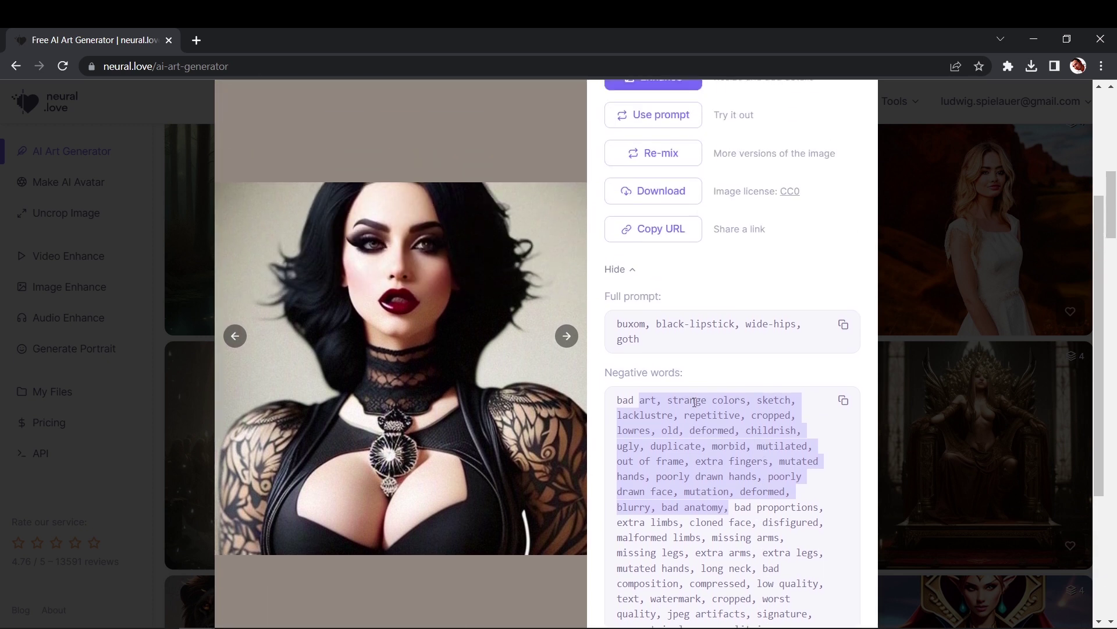
{"action": "scroll", "coordinate": [684, 385], "scroll_direction": "up", "scroll_amount": 1}
{"action": "left_click", "coordinate": [183, 107]}
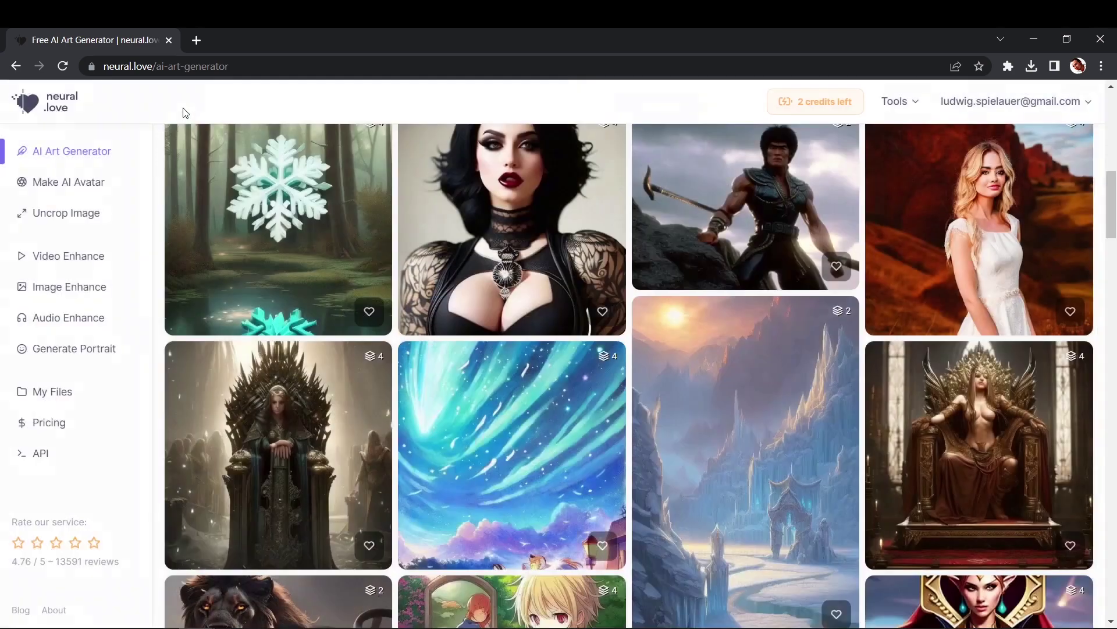
- Return from the gallery to the AI art generator form and enter the prompt "Cars flying through new york"
{"action": "scroll", "coordinate": [464, 320], "scroll_direction": "down", "scroll_amount": 5}
{"action": "scroll", "coordinate": [464, 320], "scroll_direction": "down", "scroll_amount": 3}
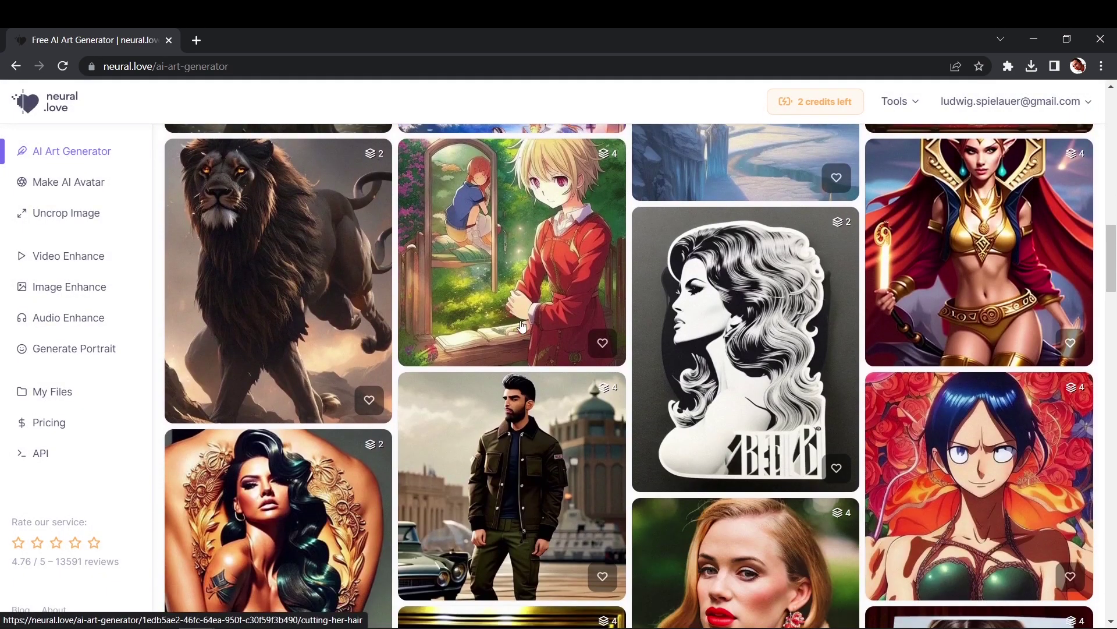
{"action": "left_click", "coordinate": [64, 162]}
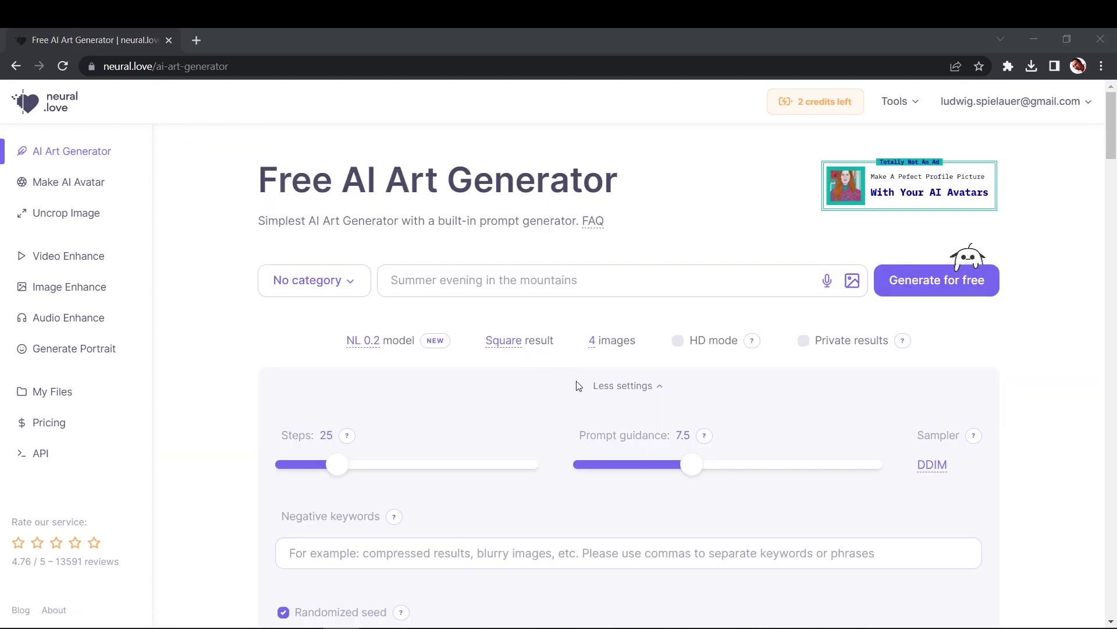
{"action": "left_click", "coordinate": [431, 286]}
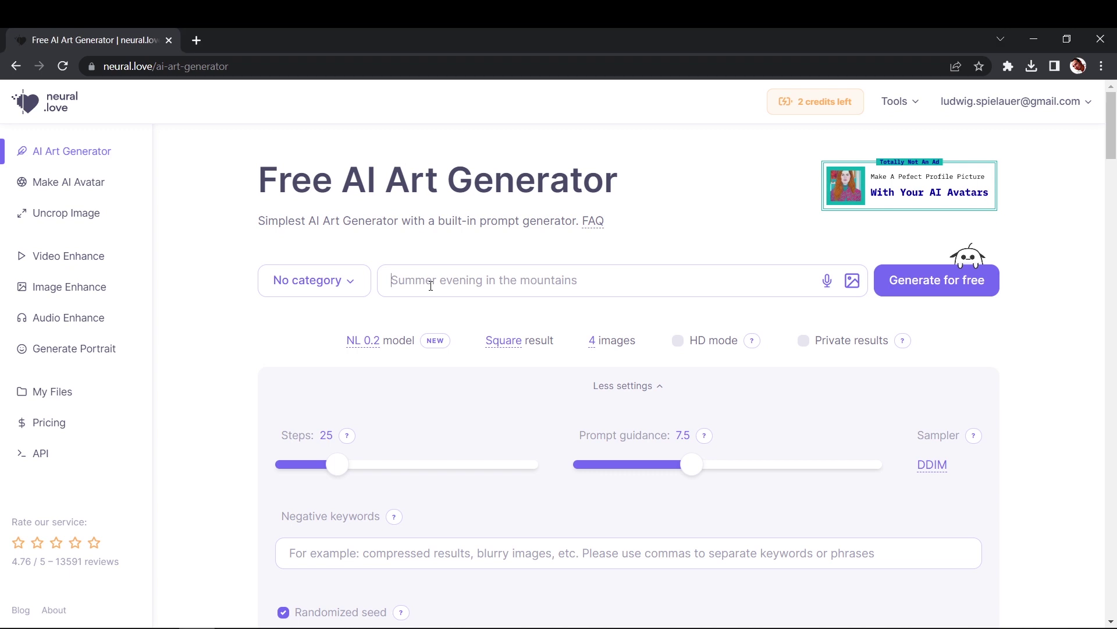
{"action": "type", "text": "Cars flying through new york"}
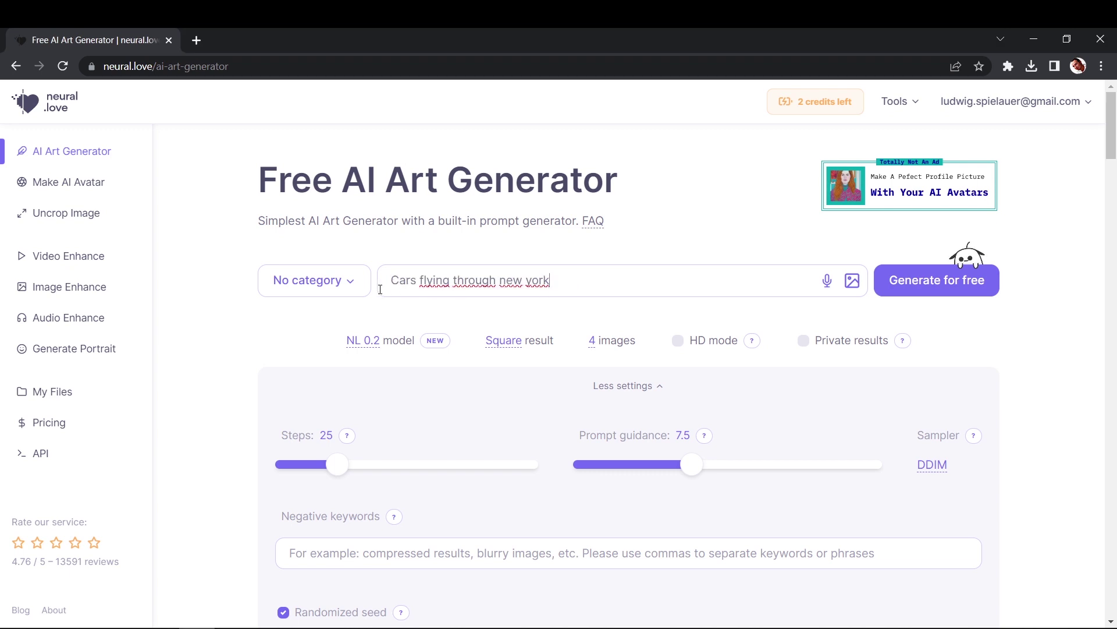
- Set the image category to Cyberpunk and generate the images
{"action": "left_click", "coordinate": [350, 285]}
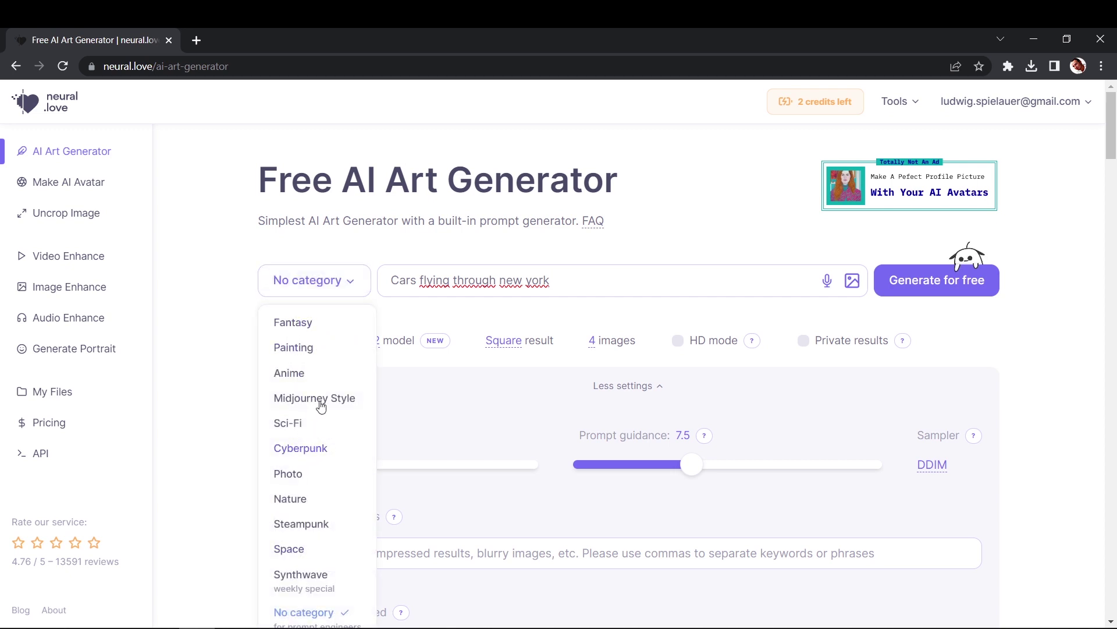
{"action": "left_click", "coordinate": [307, 451]}
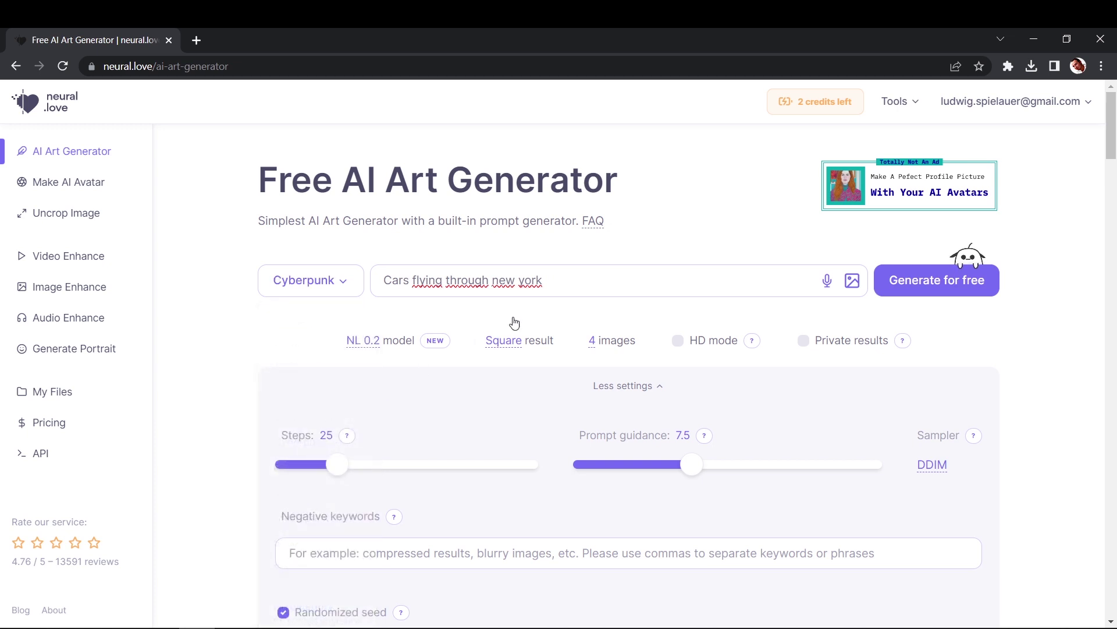
{"action": "left_click", "coordinate": [923, 288]}
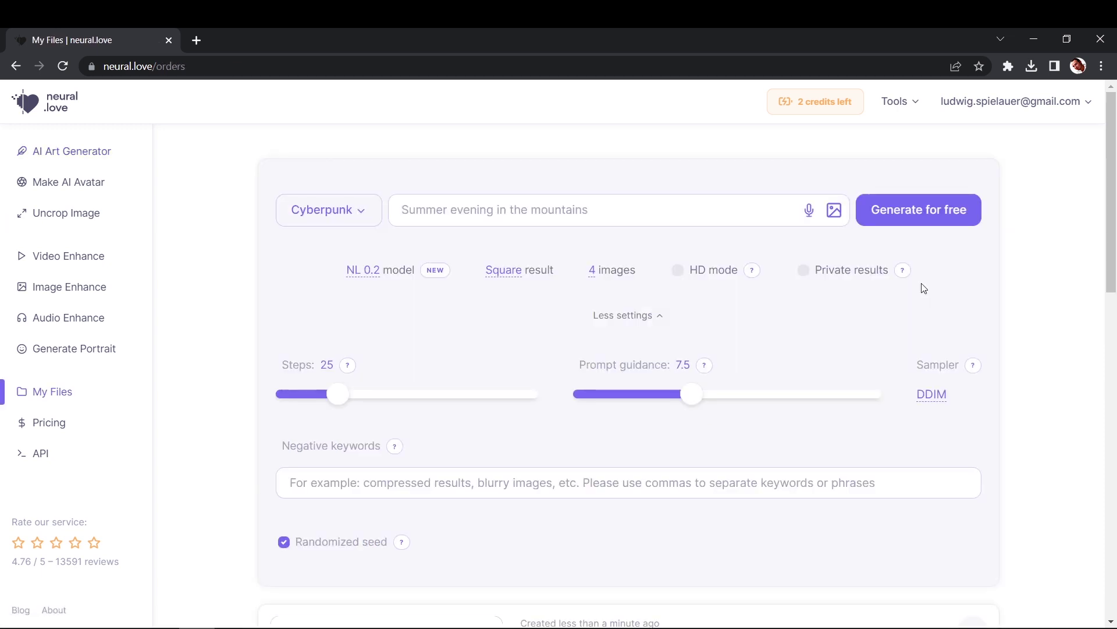
- Preview all four generated images of "Cars flying through new york" and close the preview
{"action": "scroll", "coordinate": [923, 287], "scroll_direction": "down", "scroll_amount": 5}
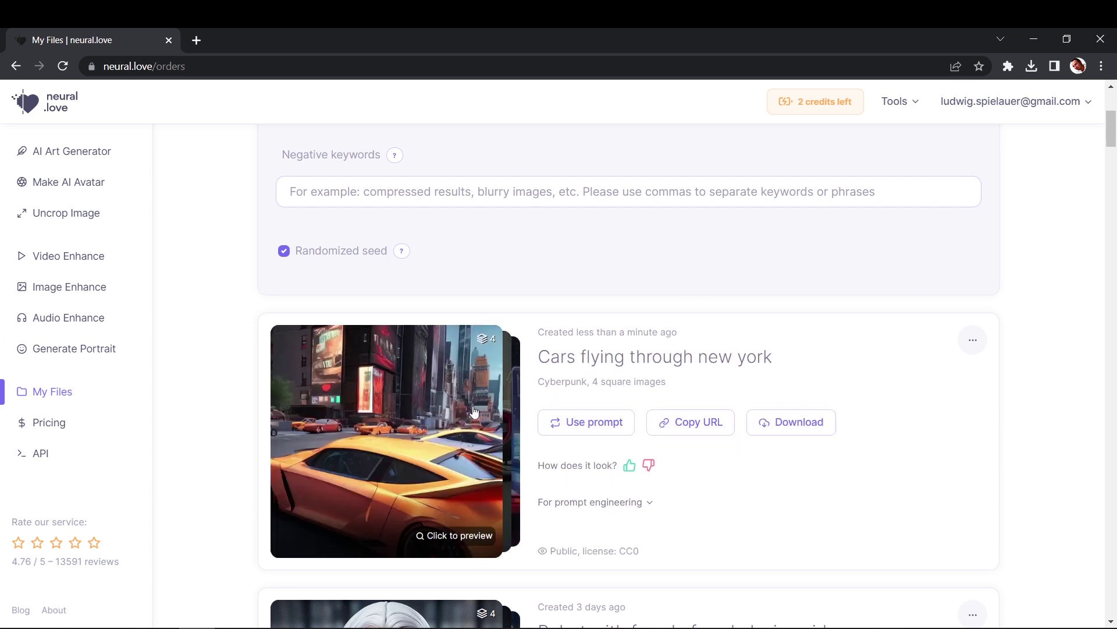
{"action": "left_click", "coordinate": [426, 409]}
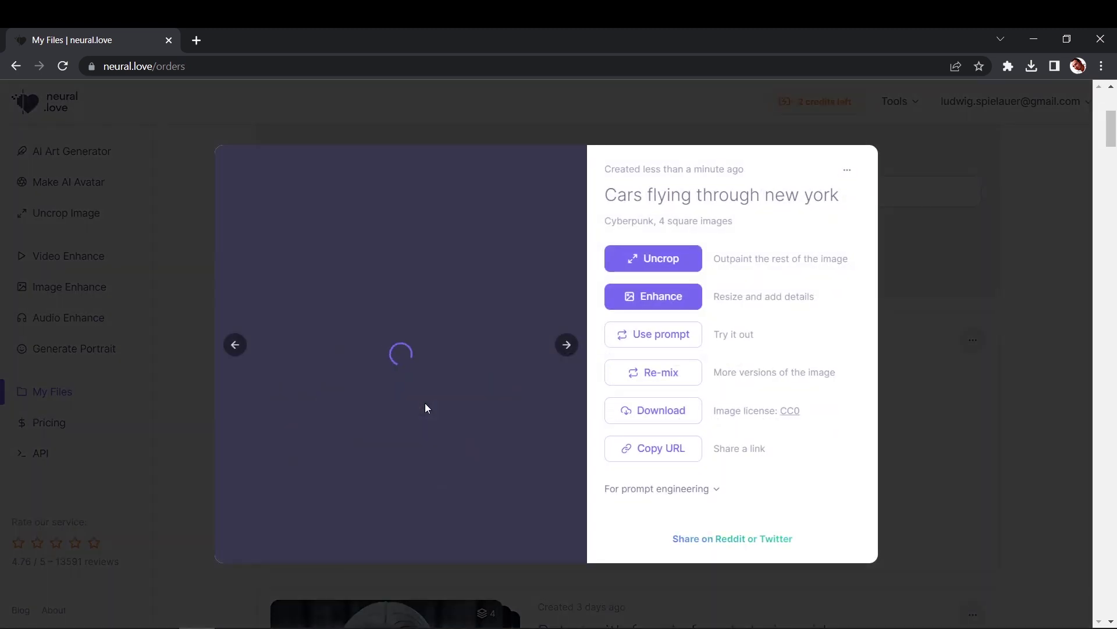
{"action": "left_click", "coordinate": [565, 347]}
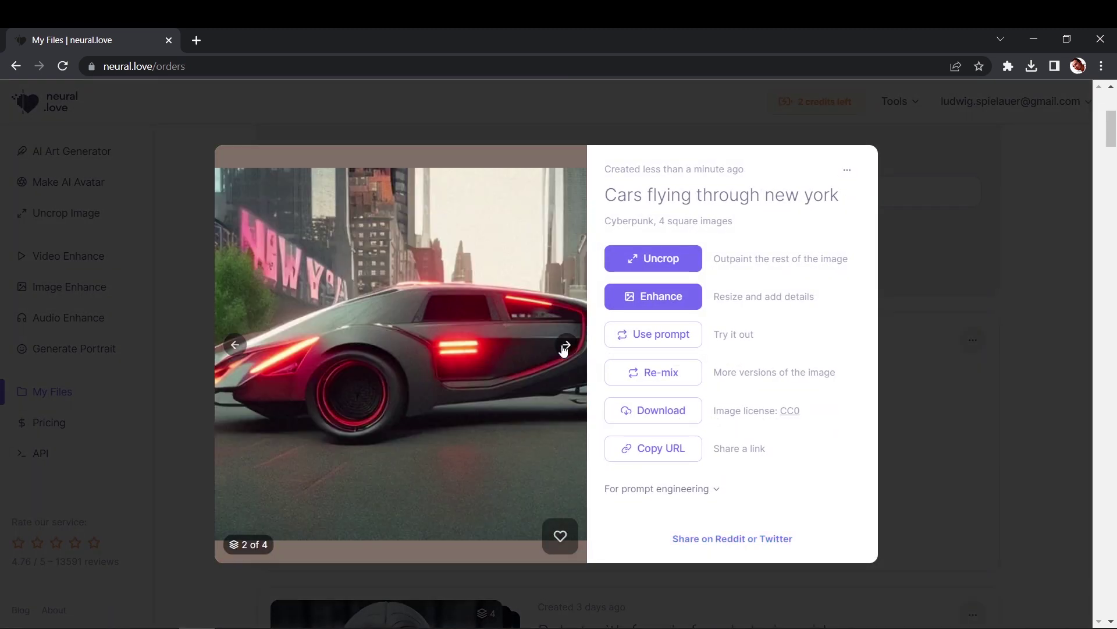
{"action": "left_click", "coordinate": [564, 347]}
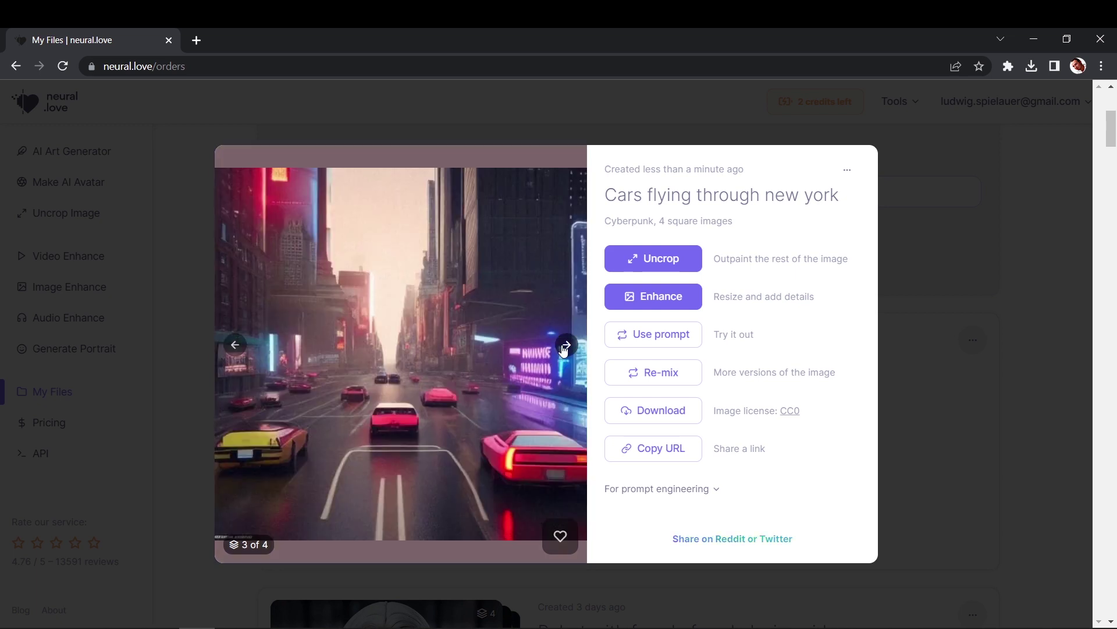
{"action": "left_click", "coordinate": [565, 347]}
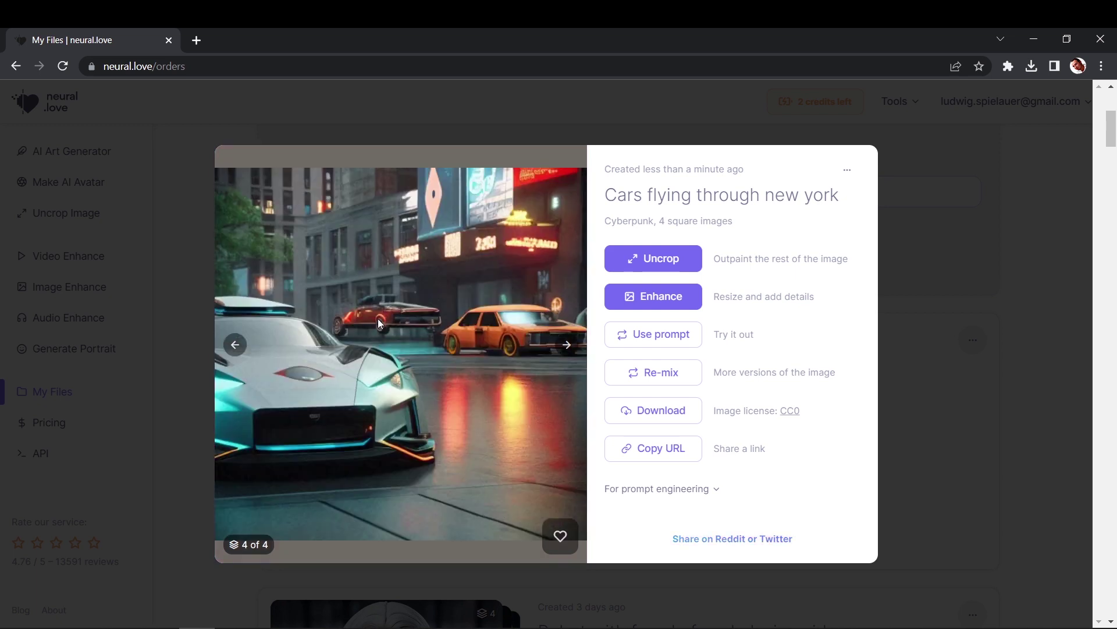
{"action": "left_click", "coordinate": [1038, 333]}
- Set the prompt guidance to 7.0 in the generation settings
{"action": "scroll", "coordinate": [1093, 357], "scroll_direction": "up", "scroll_amount": 5}
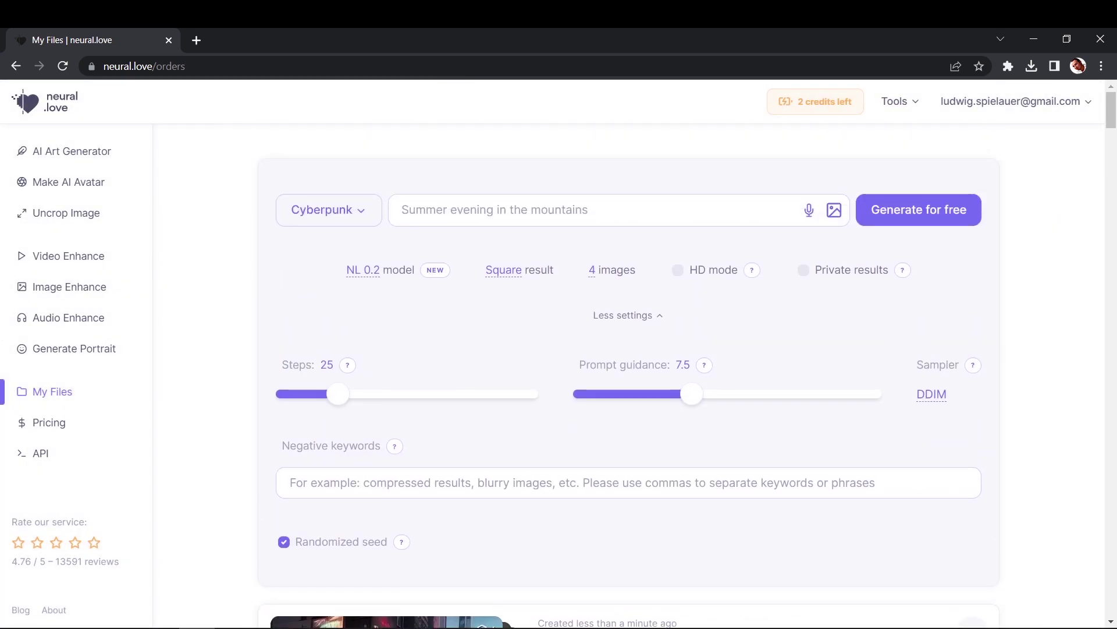
{"action": "left_click", "coordinate": [680, 394]}
- Review the generator's category, result shape, image count and advanced settings without changing any of them
{"action": "left_click", "coordinate": [367, 219]}
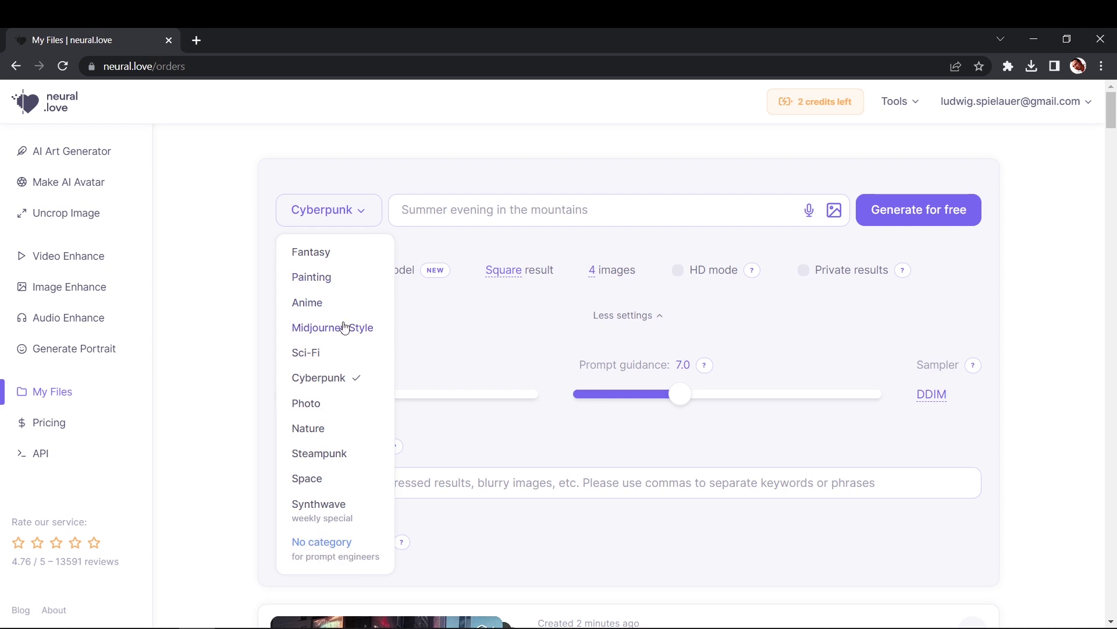
{"action": "left_click", "coordinate": [357, 216]}
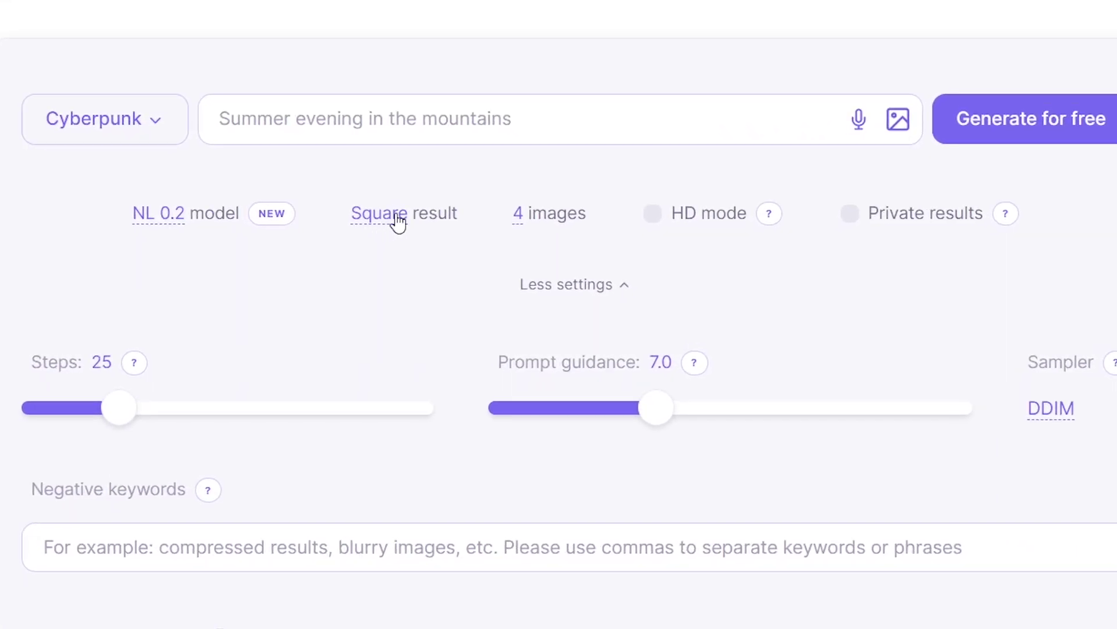
{"action": "left_click", "coordinate": [400, 221]}
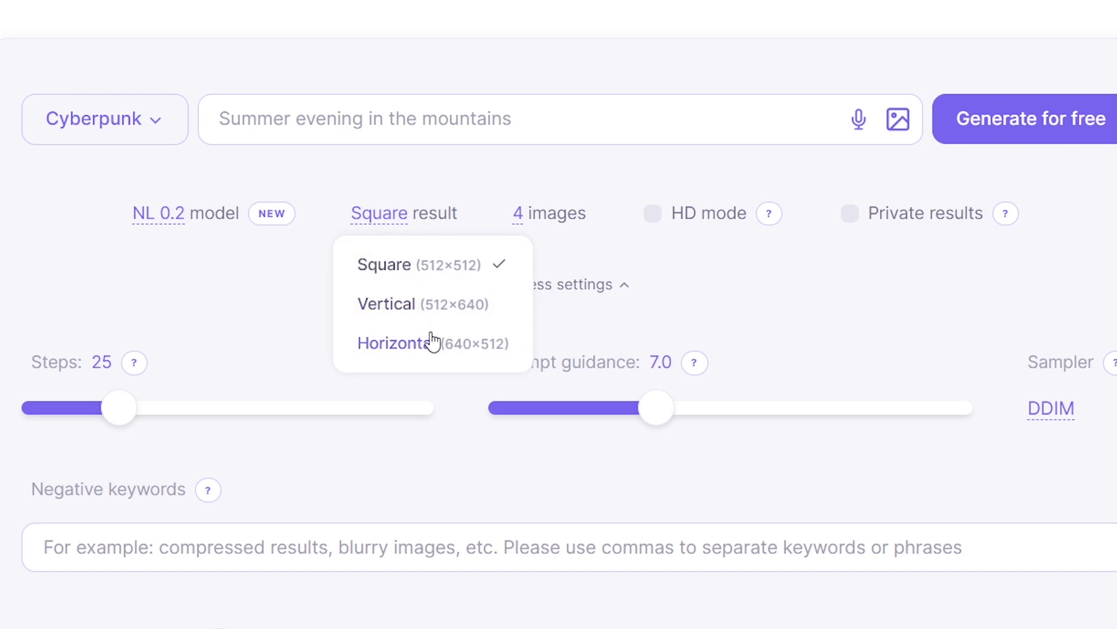
{"action": "left_click", "coordinate": [428, 223]}
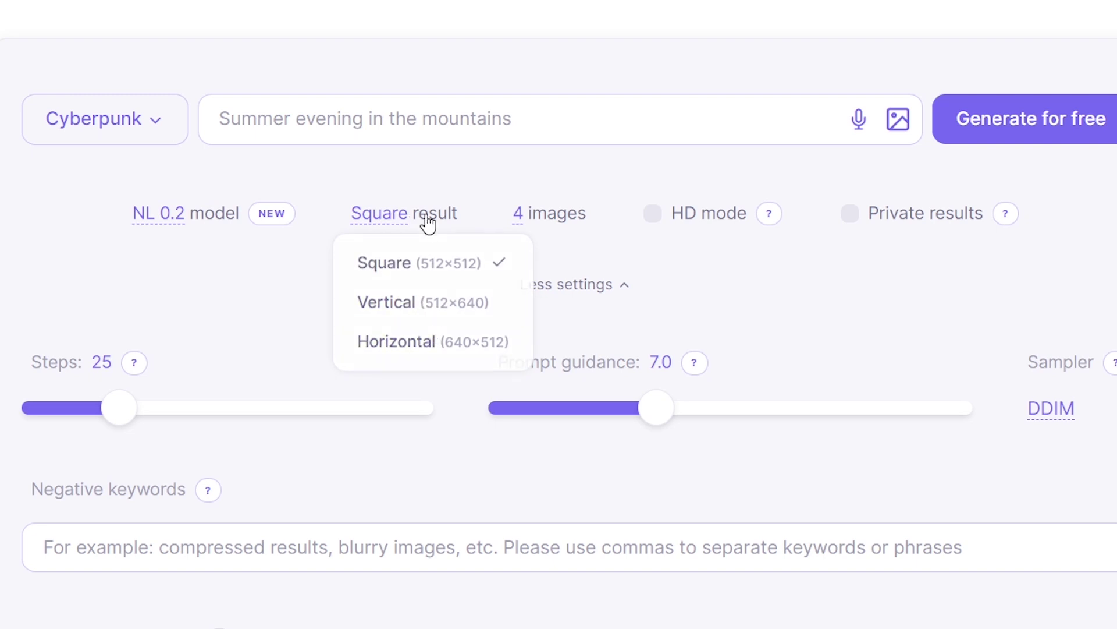
{"action": "left_click", "coordinate": [524, 228]}
{"action": "left_click", "coordinate": [524, 227]}
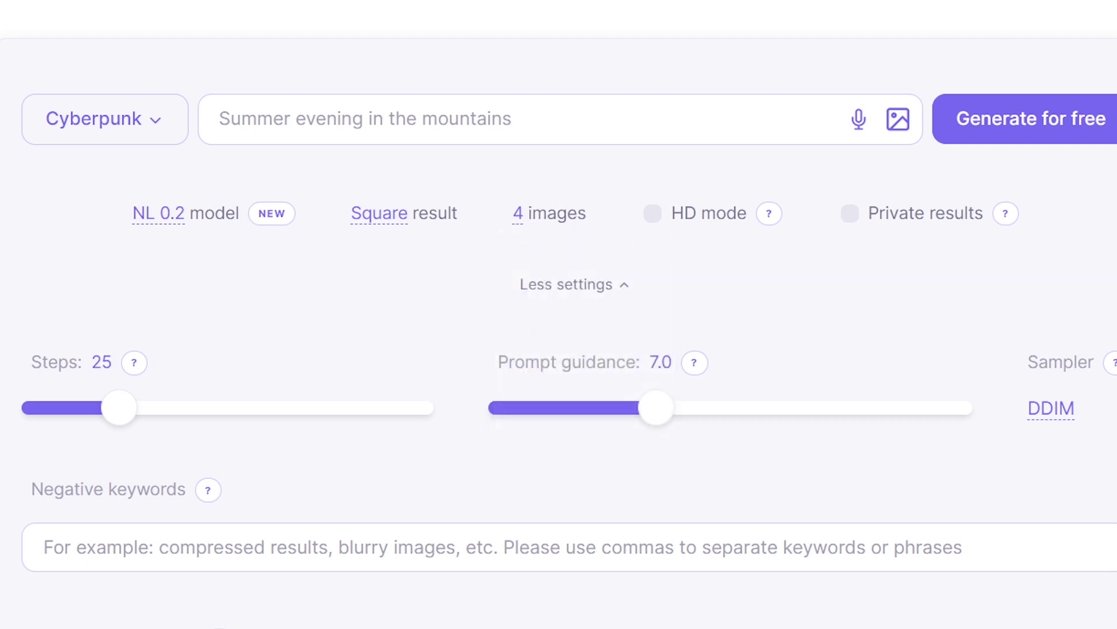
{"action": "left_click", "coordinate": [599, 285]}
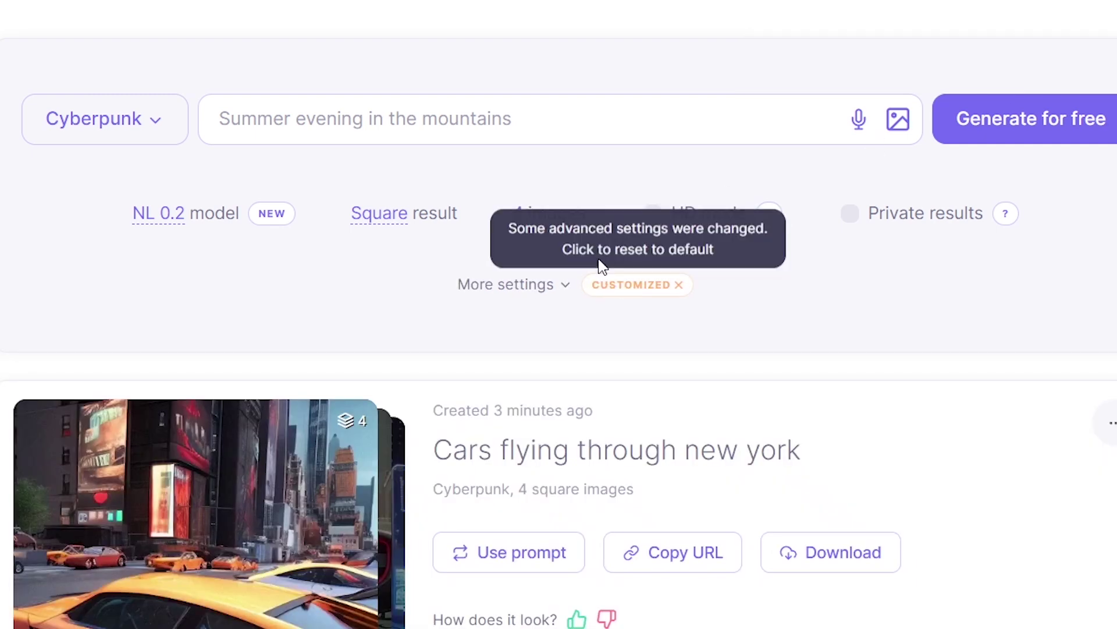
{"action": "left_click", "coordinate": [529, 287]}
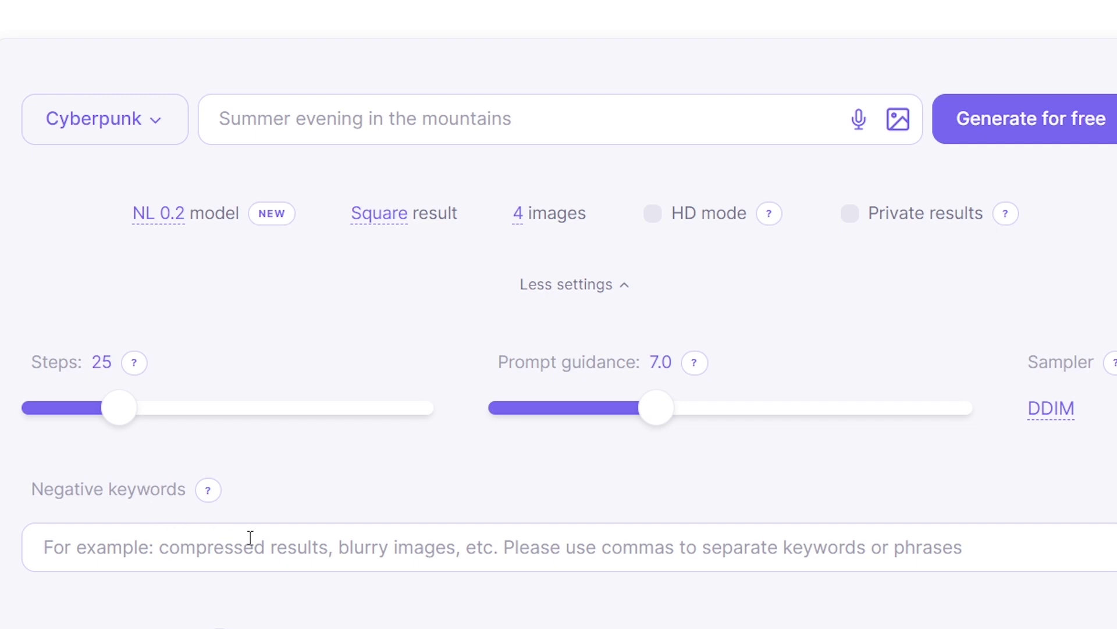
- Examine the full prompt and negative words used for the "Cars flying through new york" images
{"action": "scroll", "coordinate": [278, 476], "scroll_direction": "down", "scroll_amount": 8}
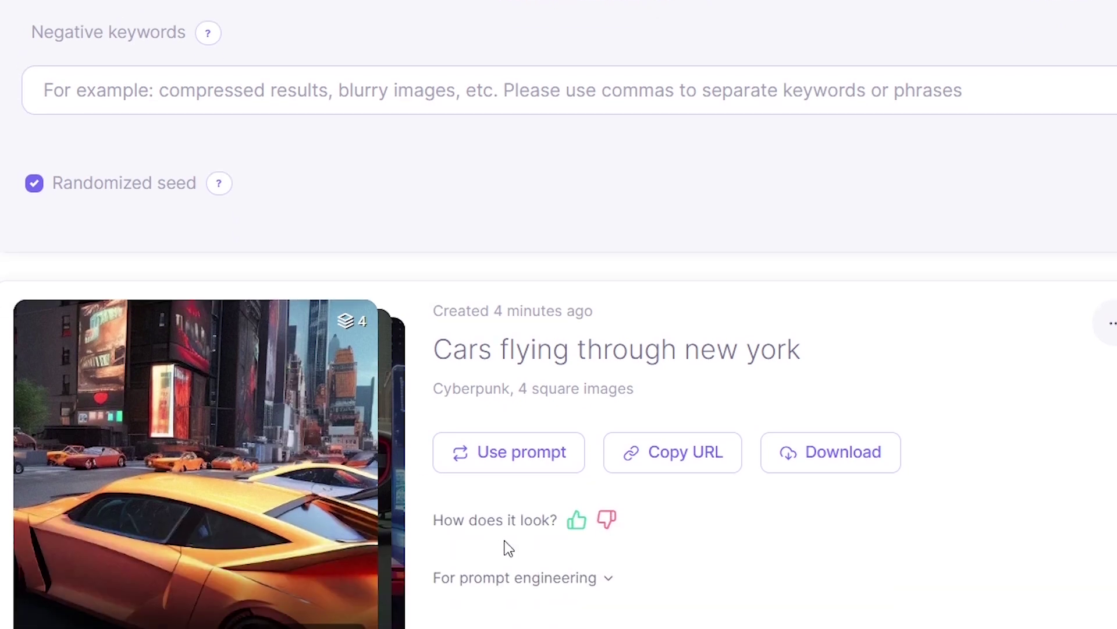
{"action": "left_click", "coordinate": [270, 474]}
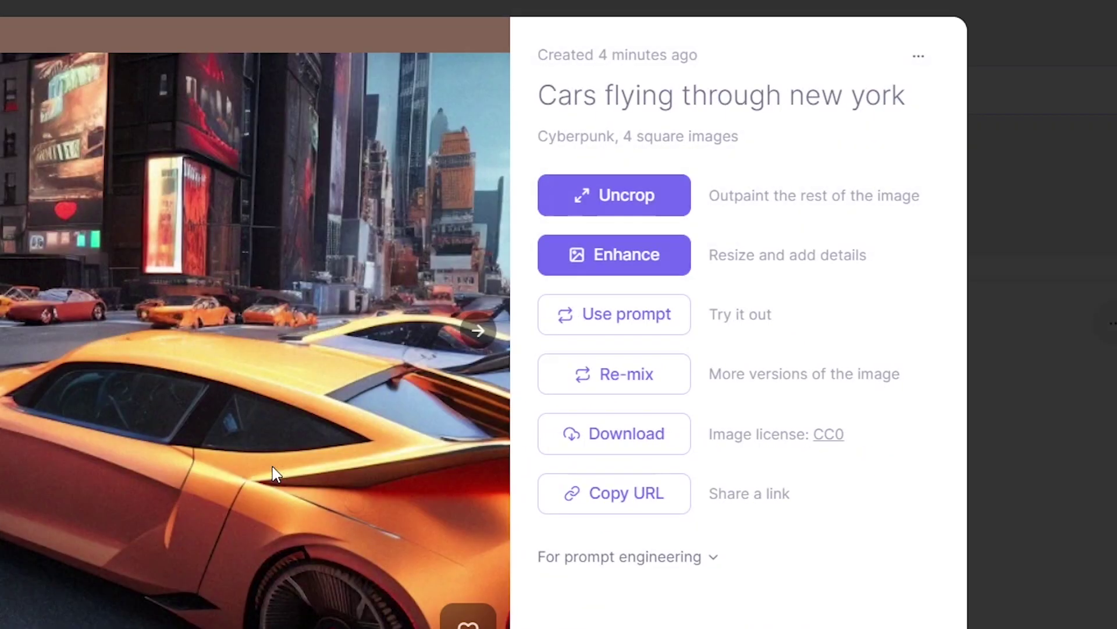
{"action": "left_click", "coordinate": [707, 558]}
{"action": "scroll", "coordinate": [716, 553], "scroll_direction": "down", "scroll_amount": 5}
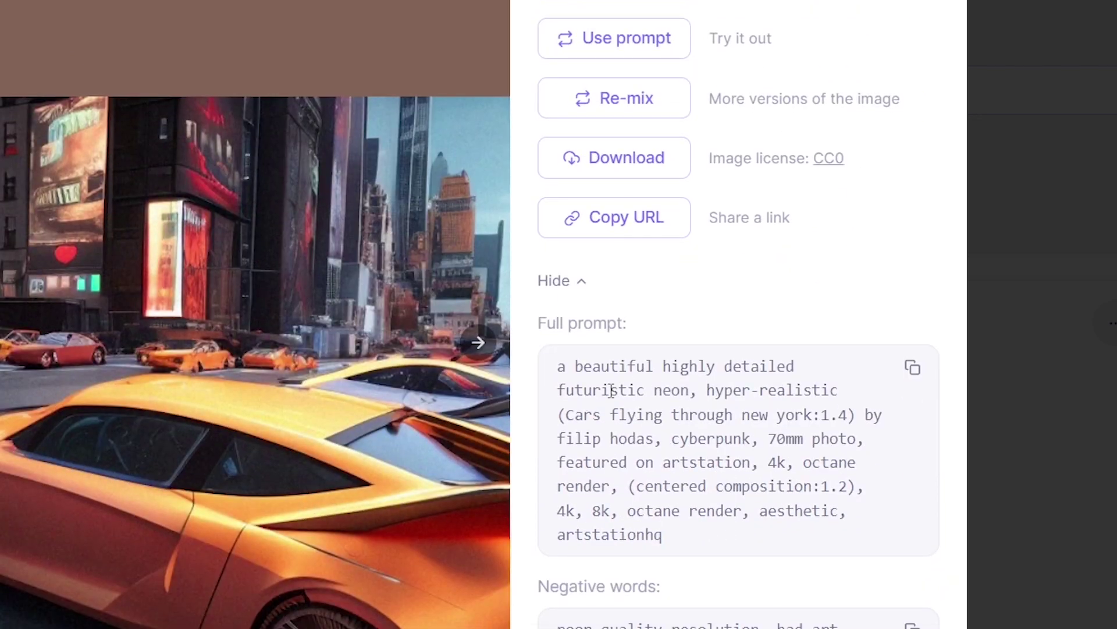
{"action": "scroll", "coordinate": [569, 502], "scroll_direction": "down", "scroll_amount": 2}
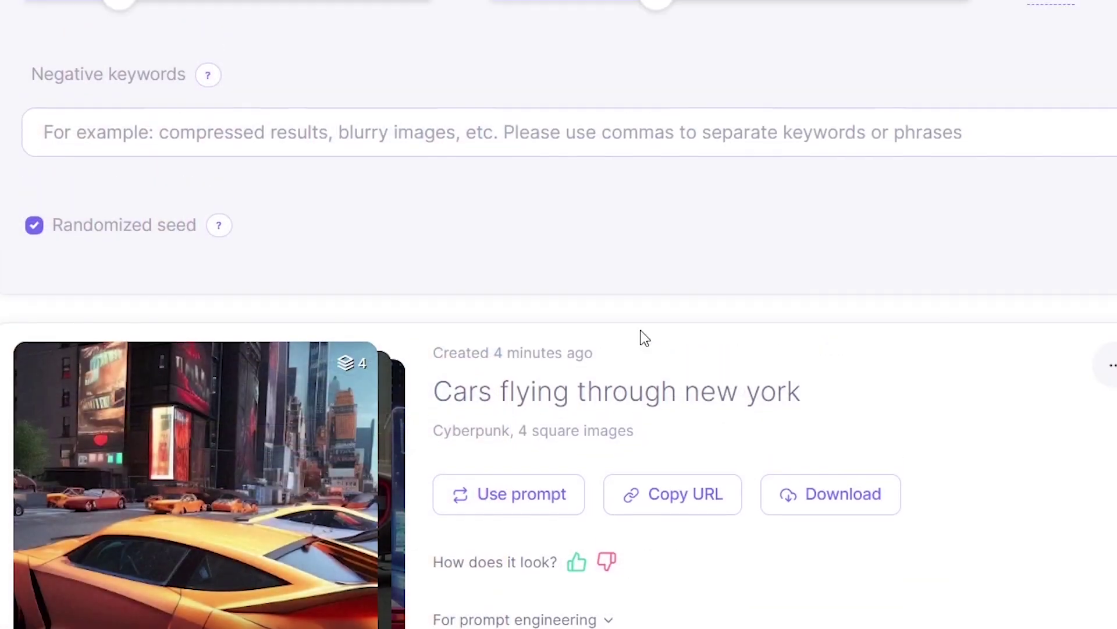
- Turn off the randomized seed to inspect the manual seed field, and turn the randomized seed back on
{"action": "scroll", "coordinate": [478, 361], "scroll_direction": "up", "scroll_amount": 5}
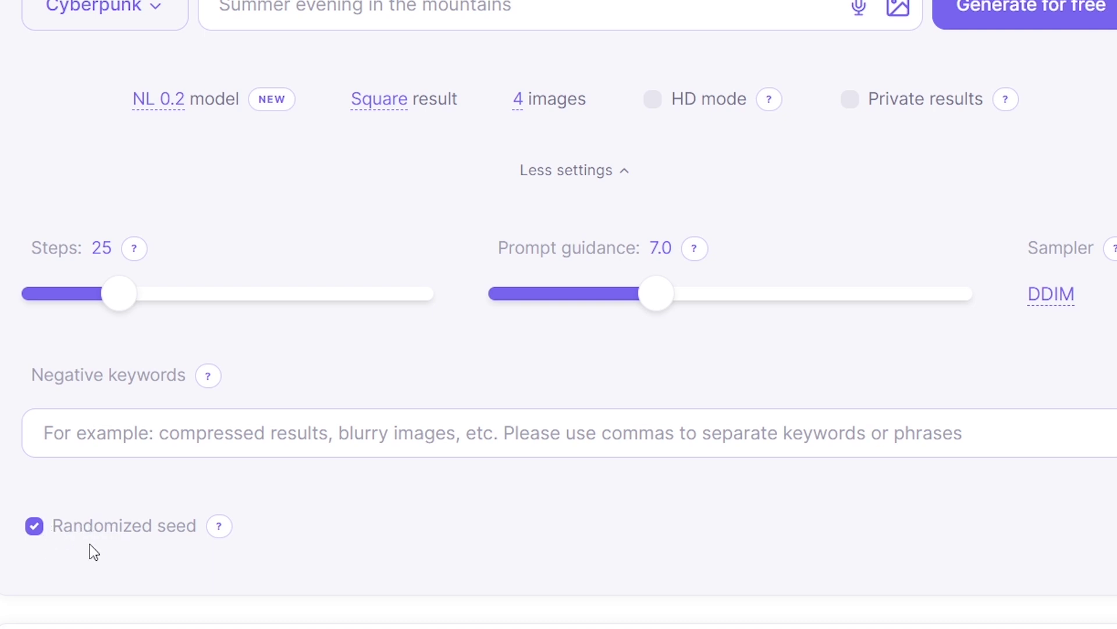
{"action": "left_click", "coordinate": [33, 526]}
{"action": "double_click", "coordinate": [99, 583]}
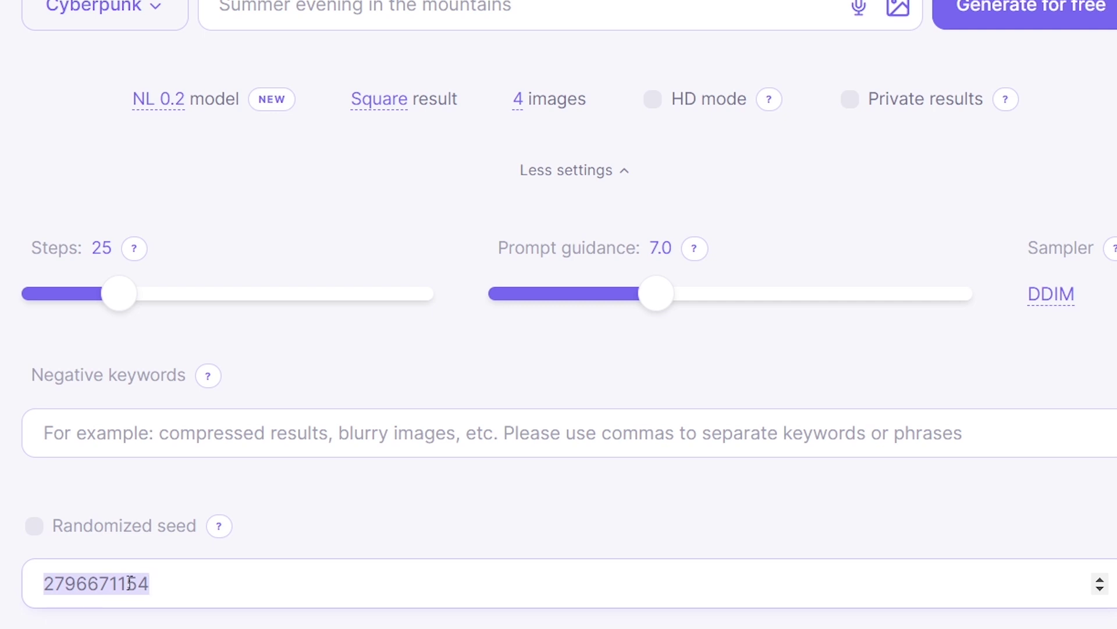
{"action": "scroll", "coordinate": [137, 576], "scroll_direction": "down", "scroll_amount": 5}
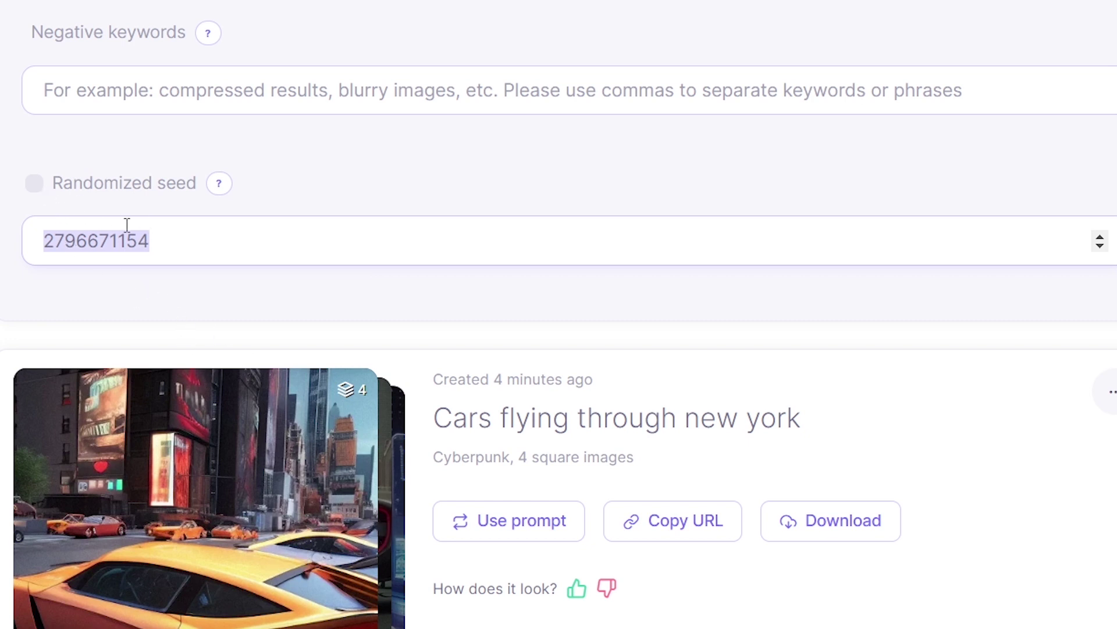
{"action": "left_click", "coordinate": [34, 184]}
{"action": "scroll", "coordinate": [242, 187], "scroll_direction": "up", "scroll_amount": 6}
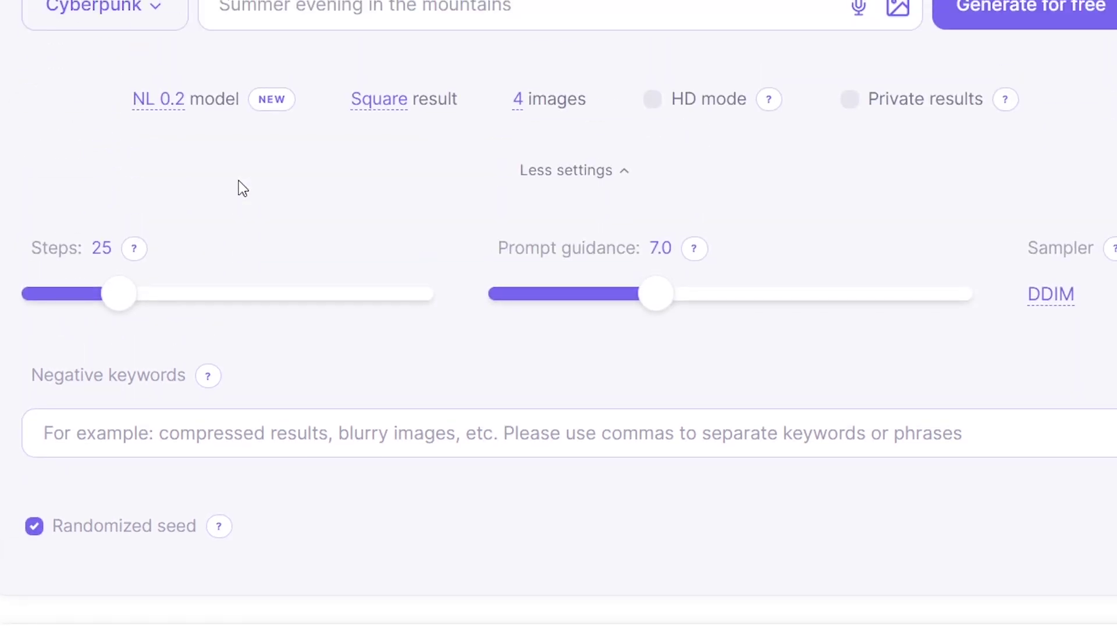
{"action": "scroll", "coordinate": [242, 186], "scroll_direction": "up", "scroll_amount": 2}
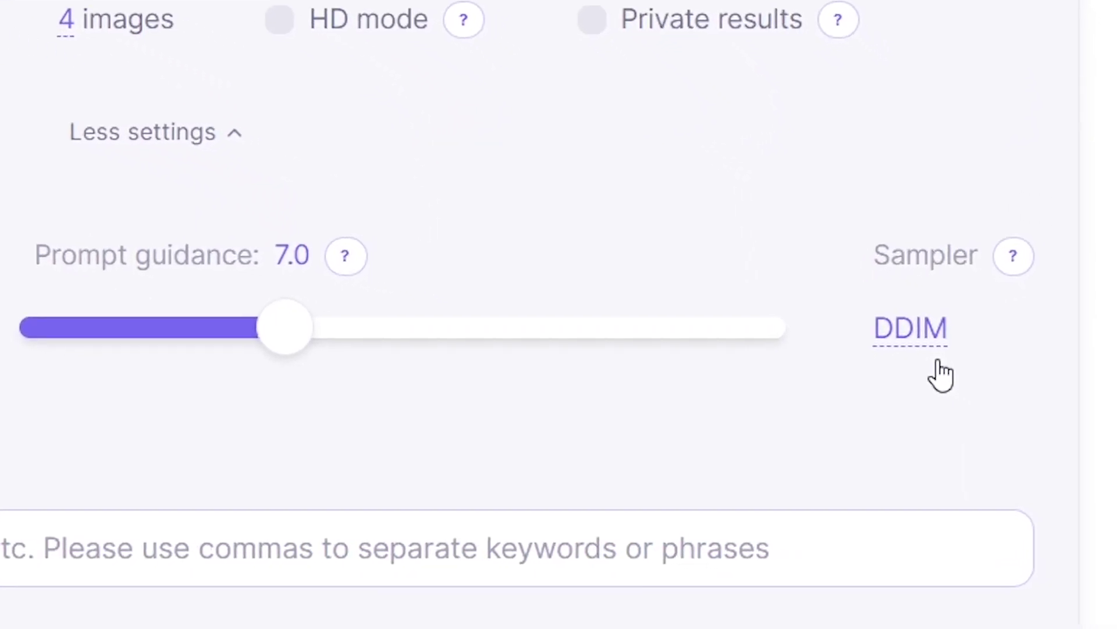
- View the available sampler options in the generation settings and keep DDIM selected
{"action": "left_click", "coordinate": [929, 329]}
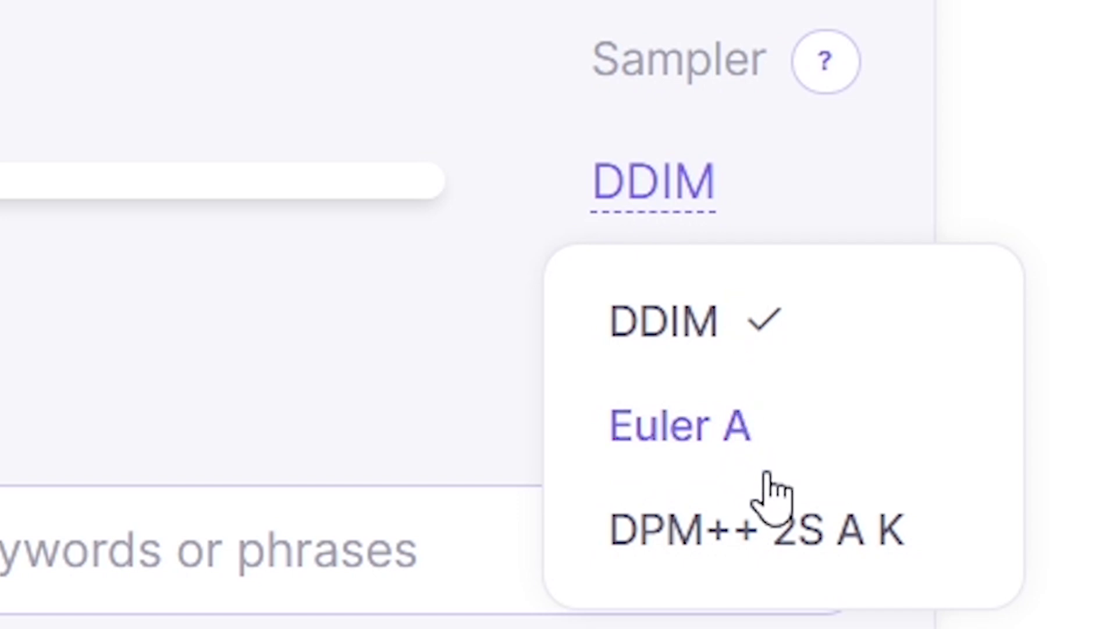
{"action": "left_click", "coordinate": [809, 187]}
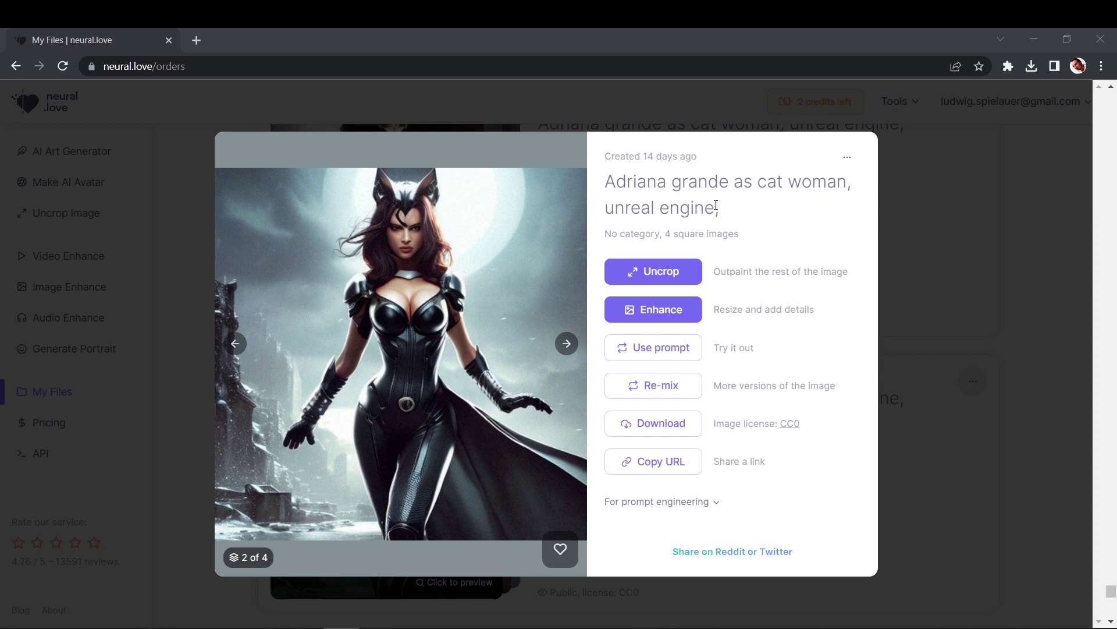
- Examine the prompt-engineering details of the cat woman image, including its full prompt and negative words, and highlight its seed
{"action": "left_click", "coordinate": [714, 500]}
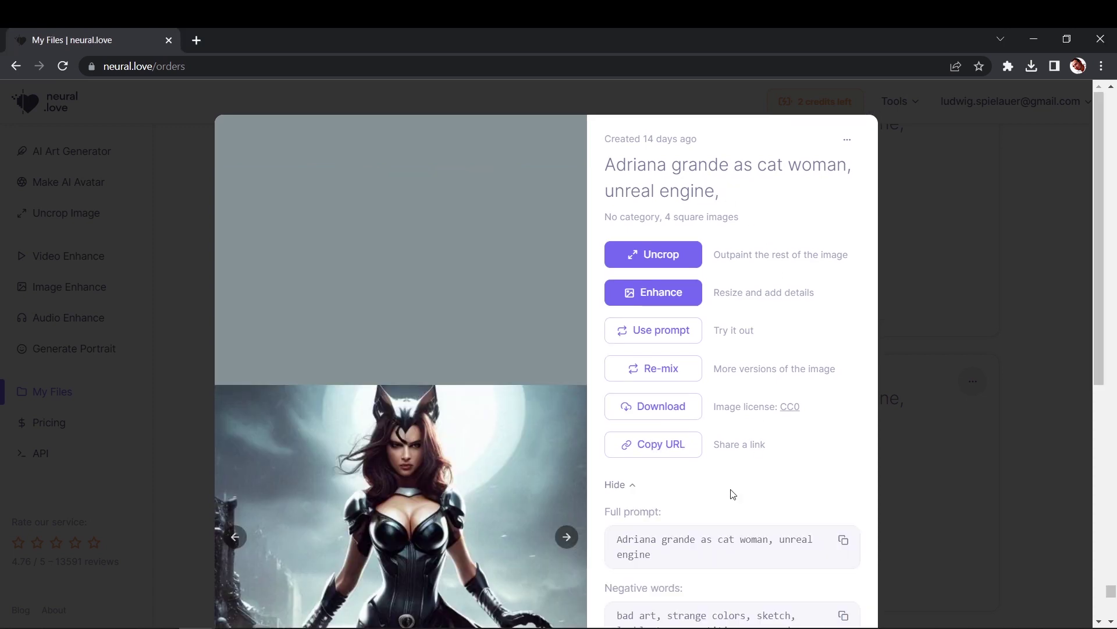
{"action": "scroll", "coordinate": [750, 440], "scroll_direction": "down", "scroll_amount": 6}
{"action": "scroll", "coordinate": [751, 441], "scroll_direction": "down", "scroll_amount": 2}
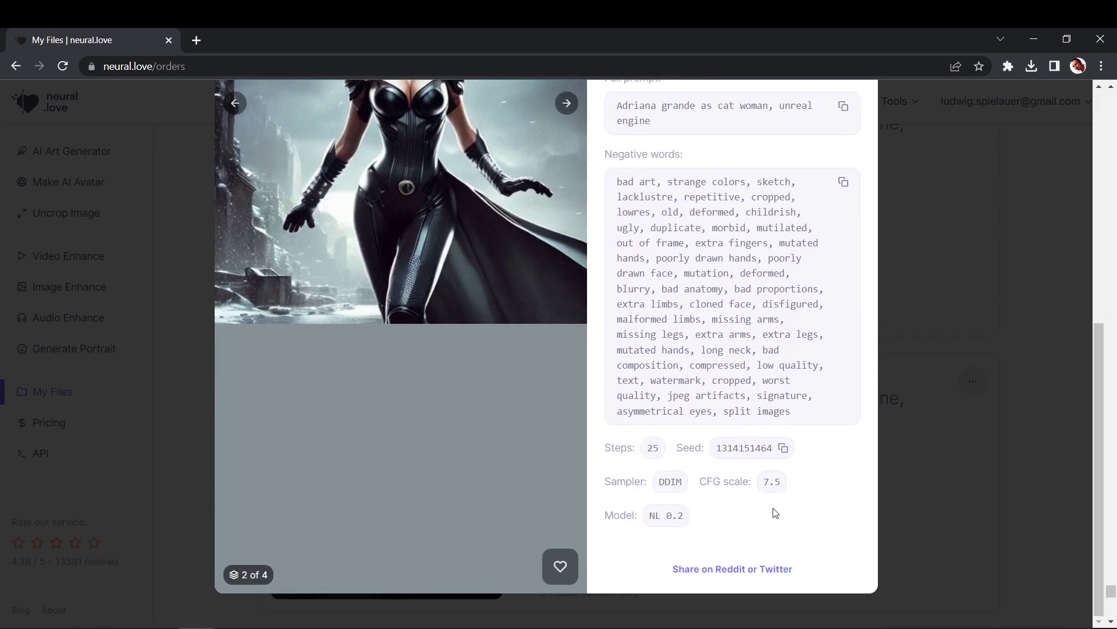
{"action": "double_click", "coordinate": [751, 449]}
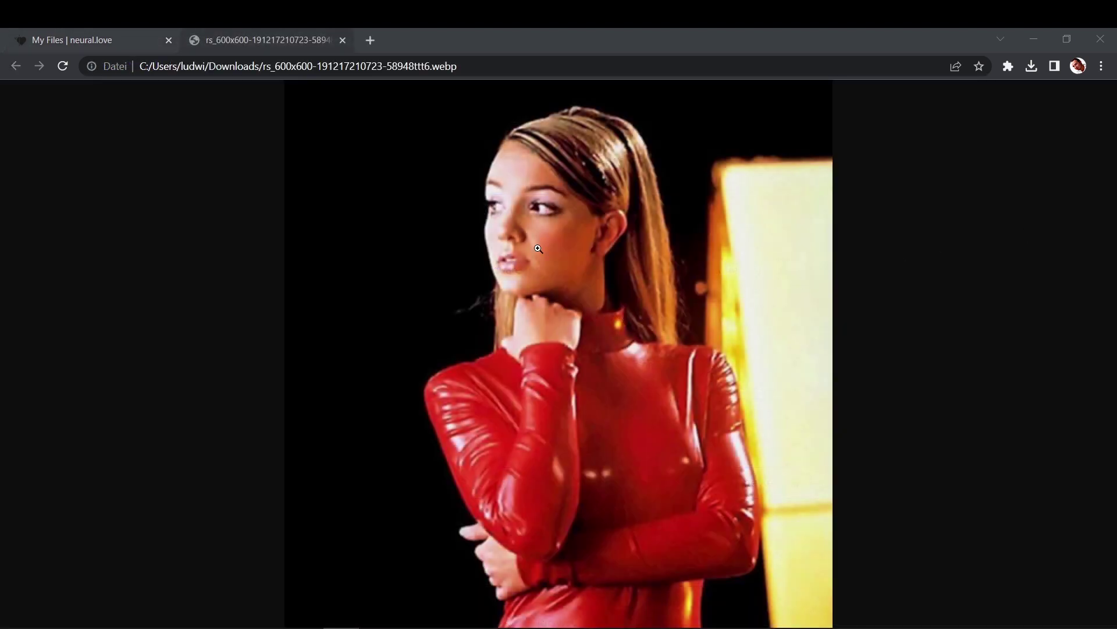
- Return from the source photo to the My Files page and browse the images of the red-jacket "No category re-mix" result
{"action": "left_click", "coordinate": [109, 50]}
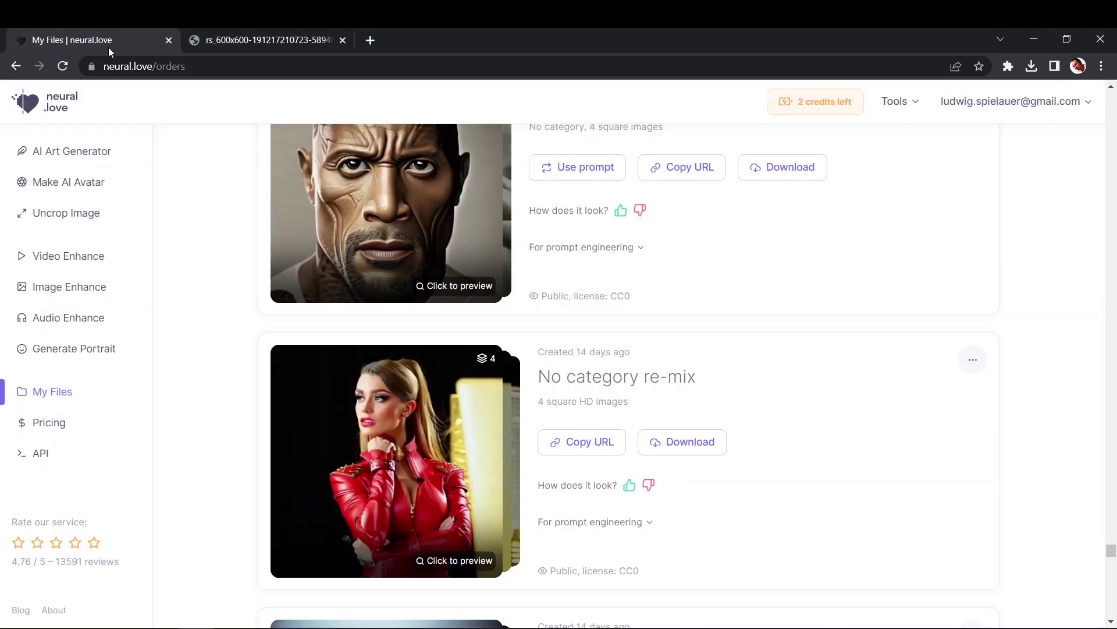
{"action": "left_click", "coordinate": [378, 402]}
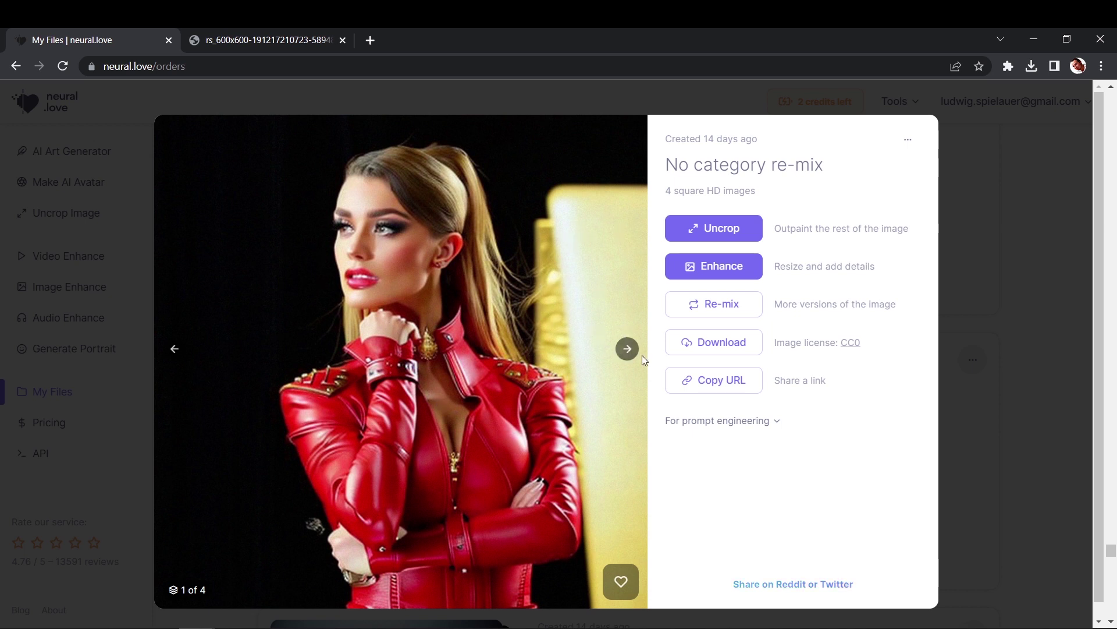
{"action": "left_click", "coordinate": [627, 349]}
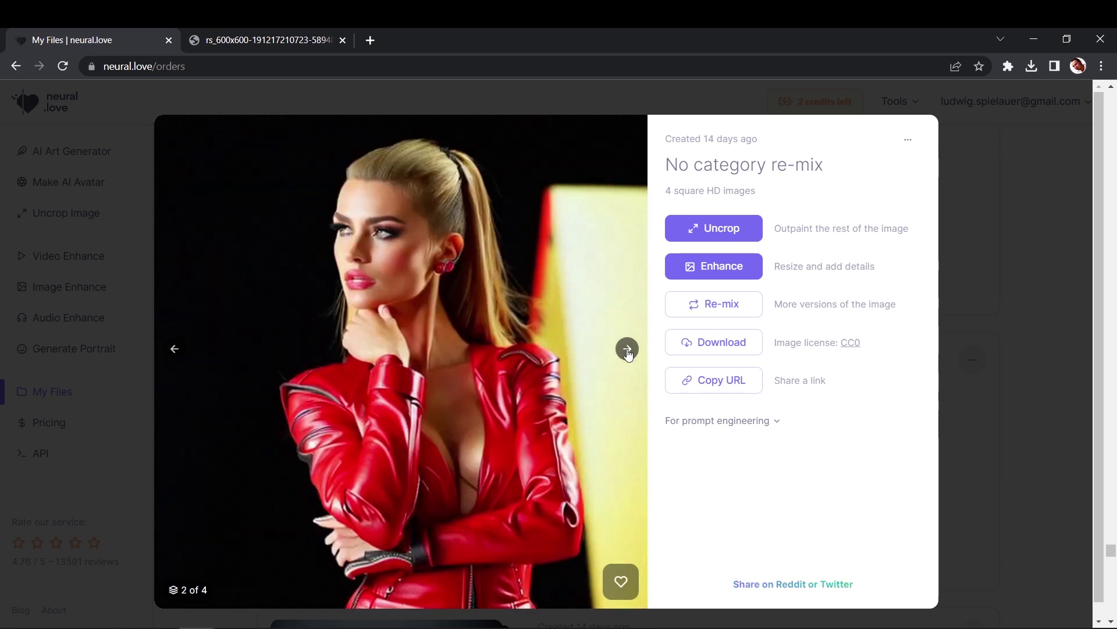
{"action": "left_click", "coordinate": [627, 350]}
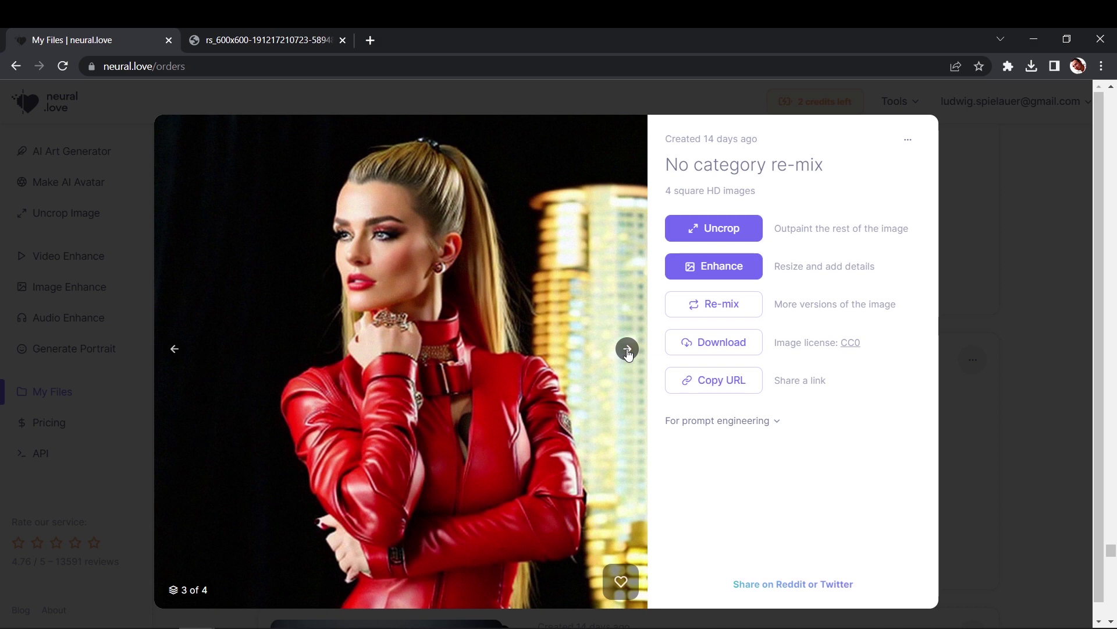
{"action": "left_click", "coordinate": [627, 349]}
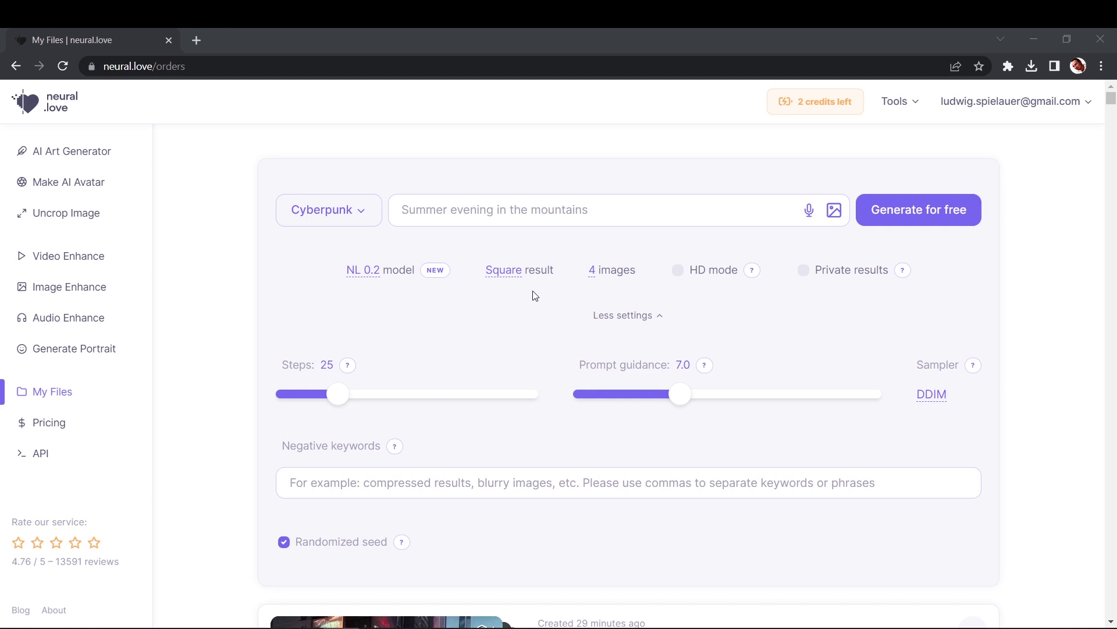
- Set the number of generated images to 8 to check its credit cost, and return it to 4
{"action": "left_click", "coordinate": [592, 271]}
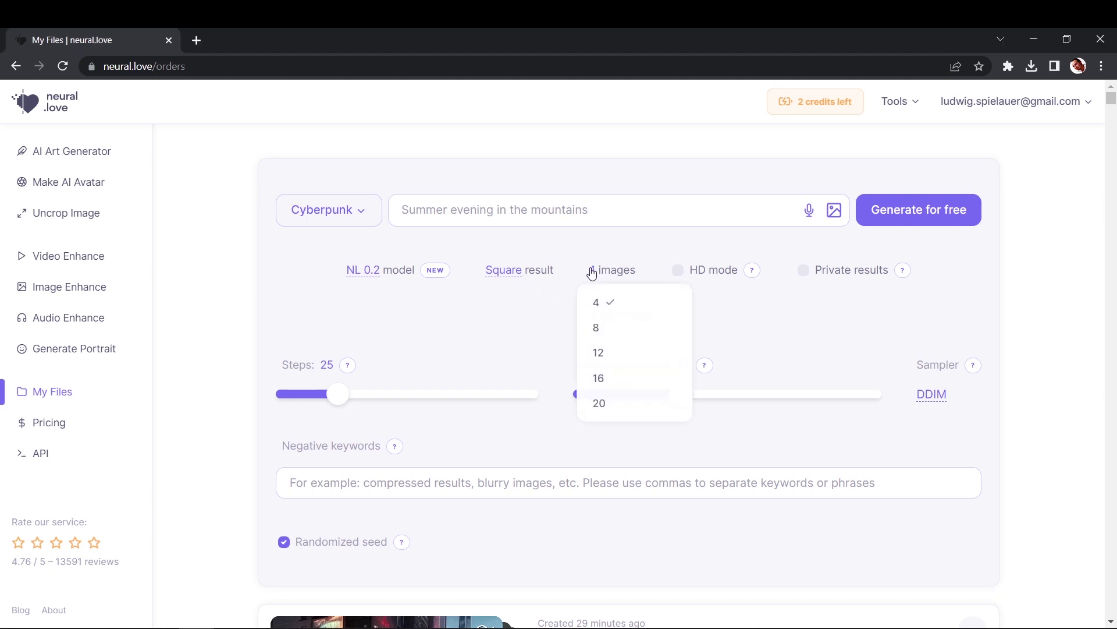
{"action": "left_click", "coordinate": [599, 328]}
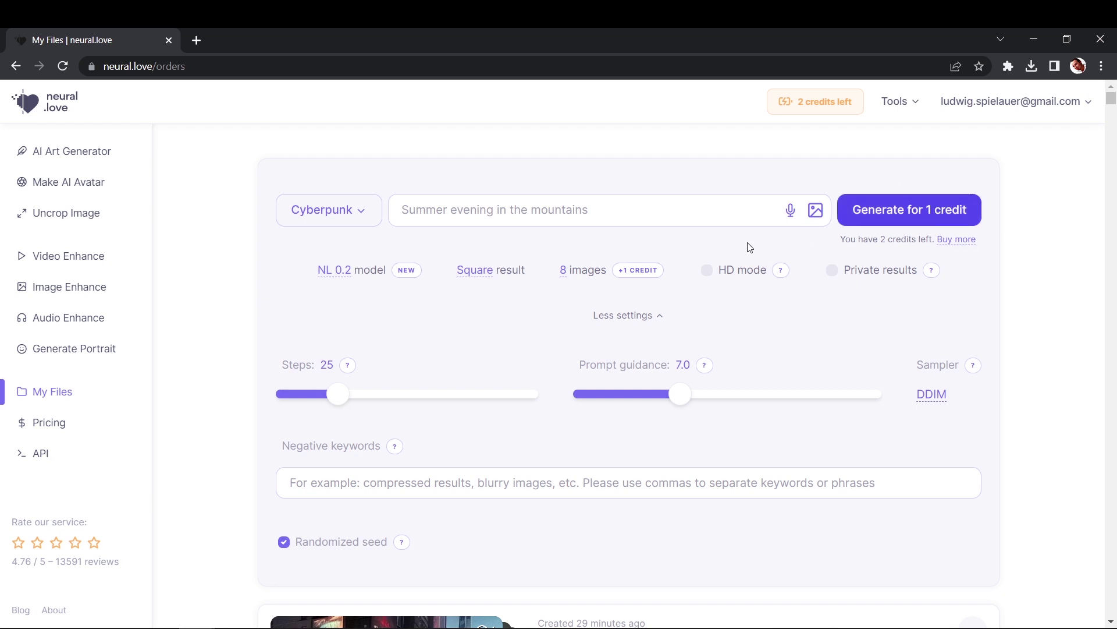
{"action": "left_click", "coordinate": [564, 269]}
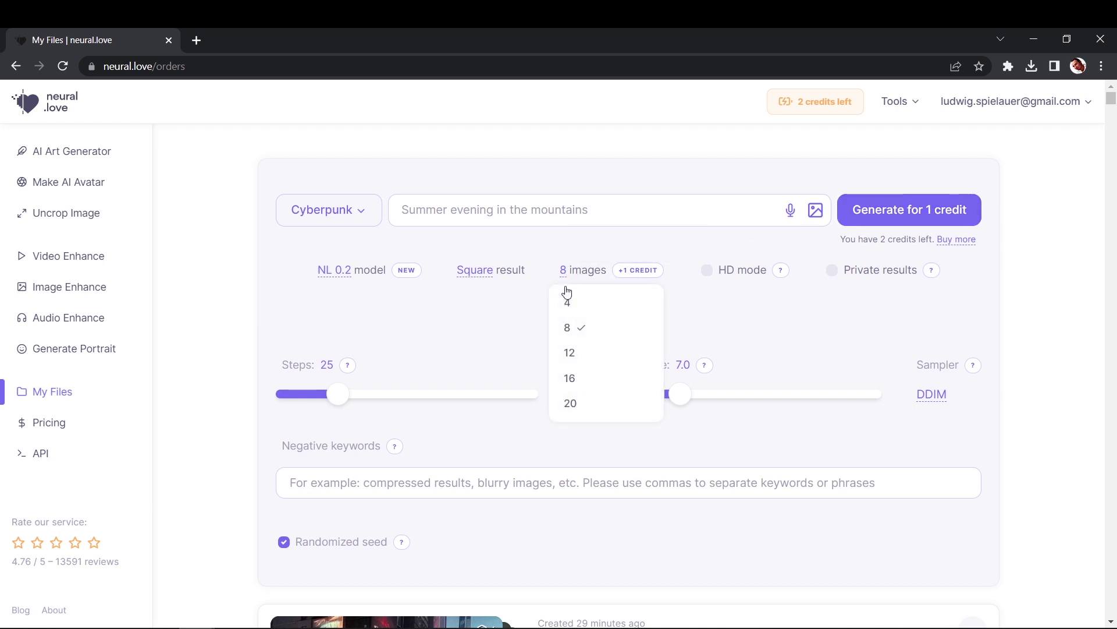
{"action": "left_click", "coordinate": [568, 299]}
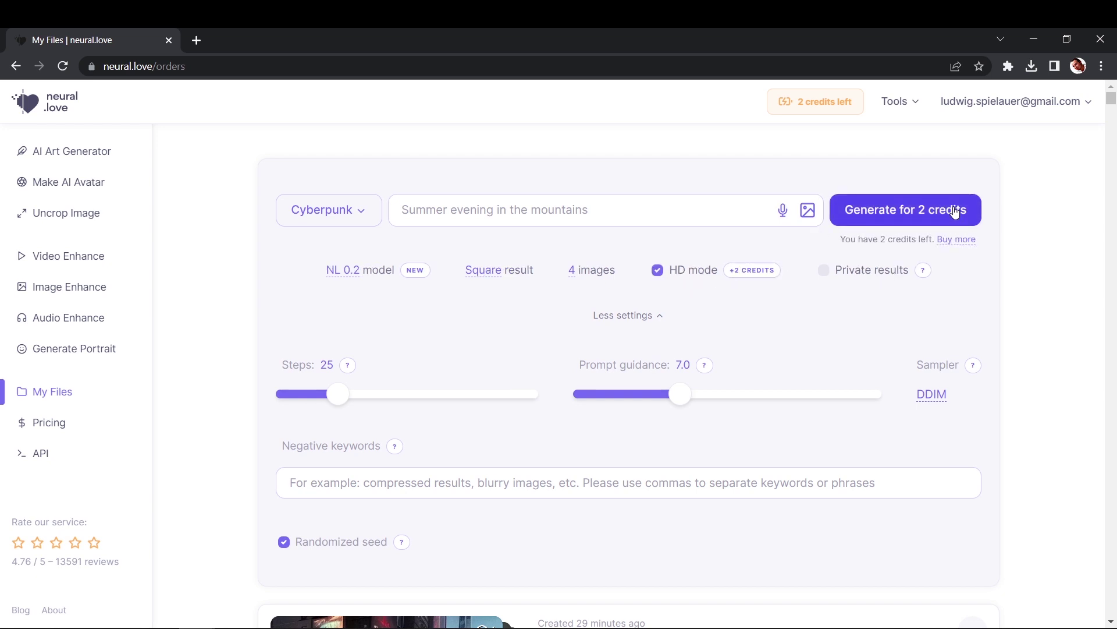
- Turn off HD mode and private results in the generation settings
{"action": "left_click", "coordinate": [658, 272]}
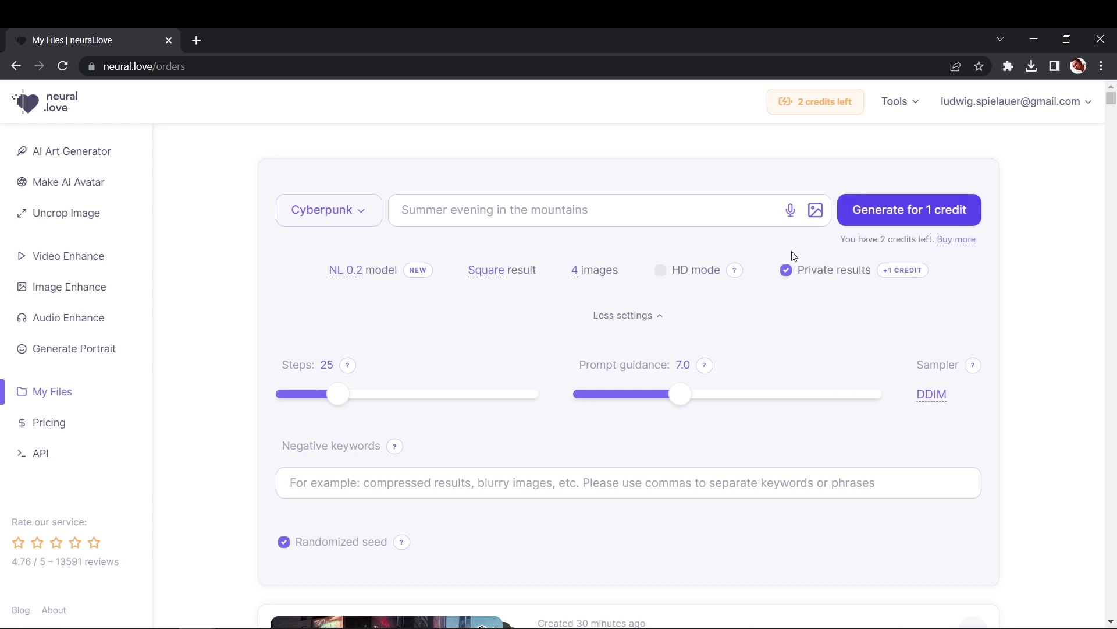
{"action": "left_click", "coordinate": [787, 271]}
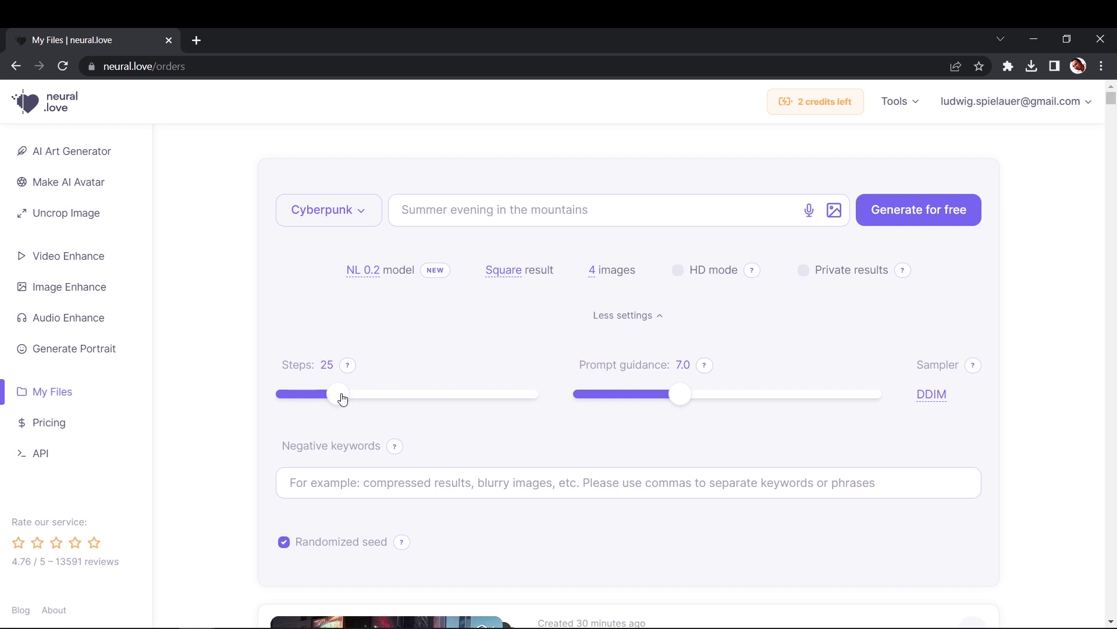
- Try 26 and 100 generation steps to compare their credit costs, and return the setting to 25
{"action": "left_click_drag", "start_coordinate": [342, 398], "coordinate": [344, 399]}
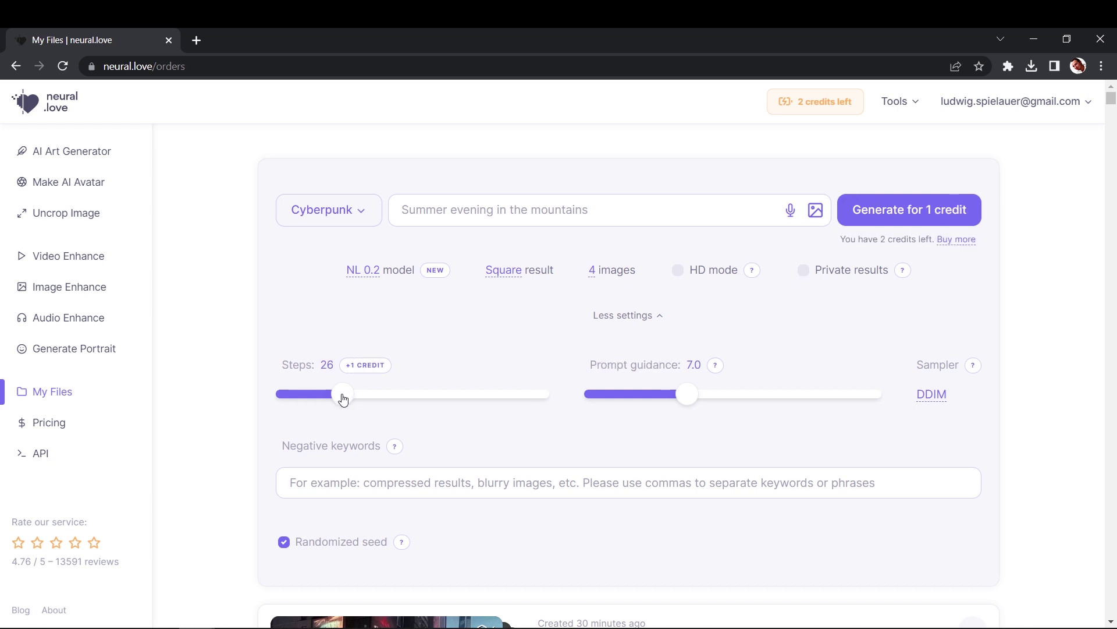
{"action": "mouse_move", "coordinate": [359, 371]}
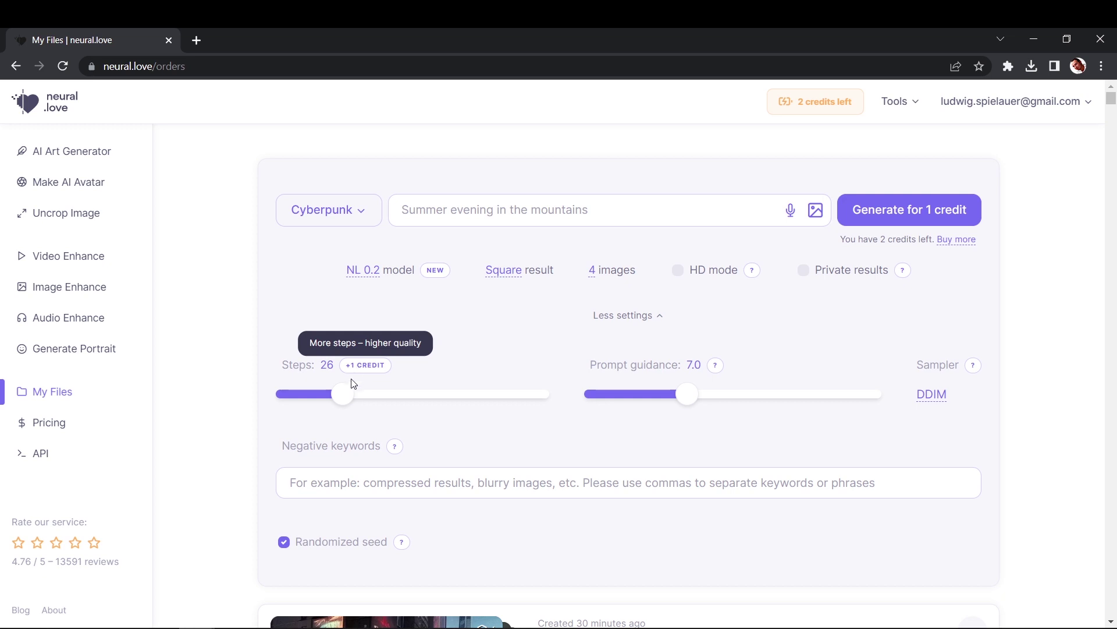
{"action": "left_click_drag", "start_coordinate": [351, 399], "coordinate": [546, 396]}
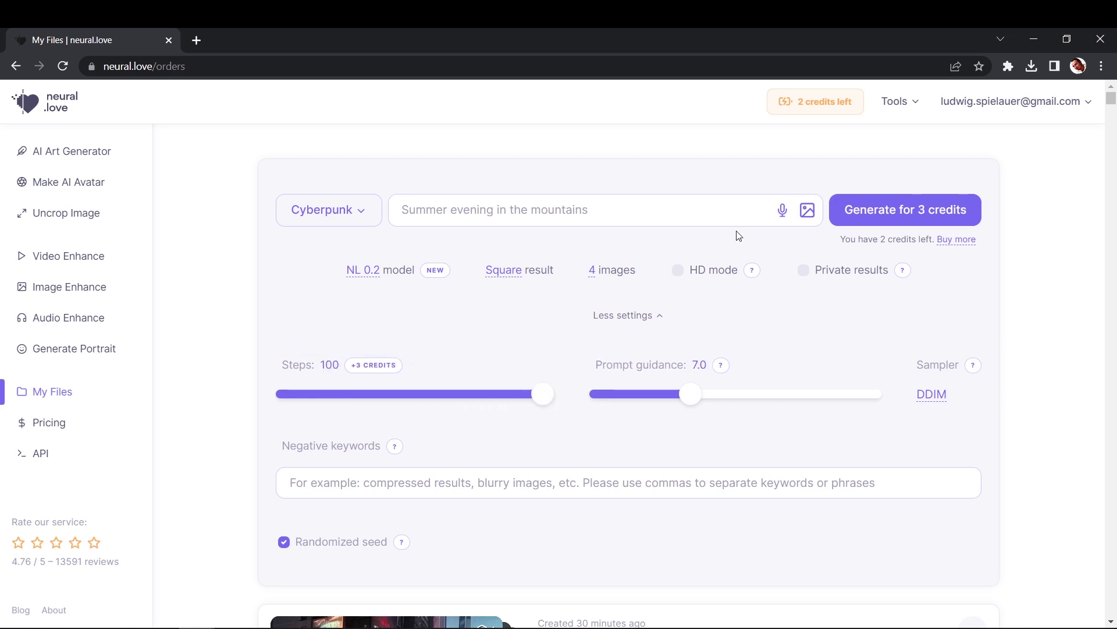
{"action": "left_click_drag", "start_coordinate": [541, 401], "coordinate": [340, 402]}
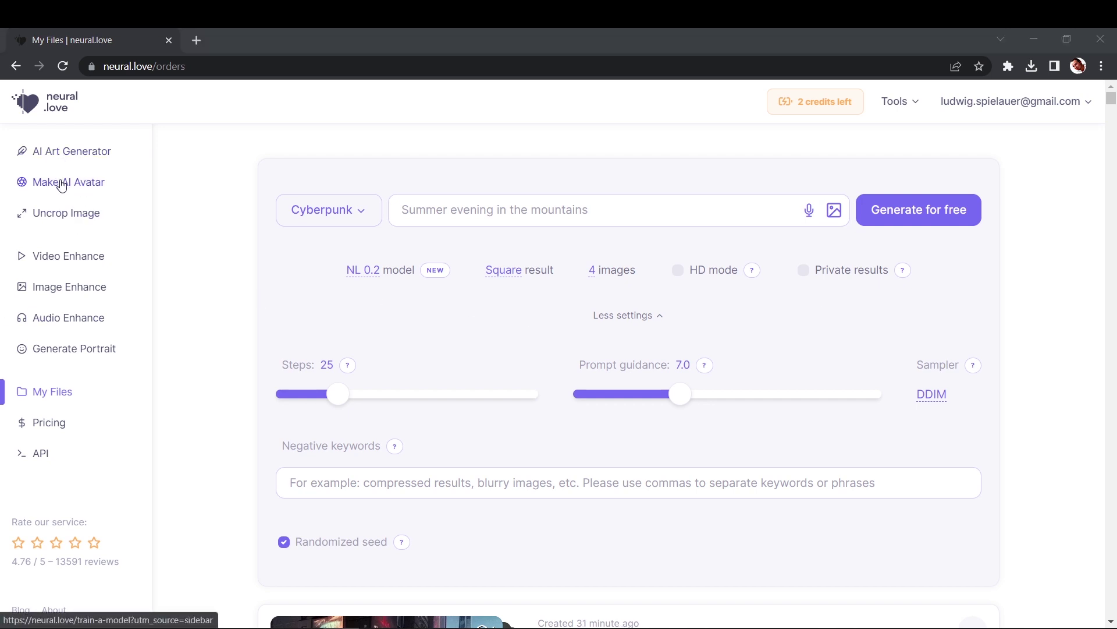
- Open the Make AI Avatar page and read its feature list, highlighting "after training" in the free-use line
{"action": "left_click", "coordinate": [85, 185]}
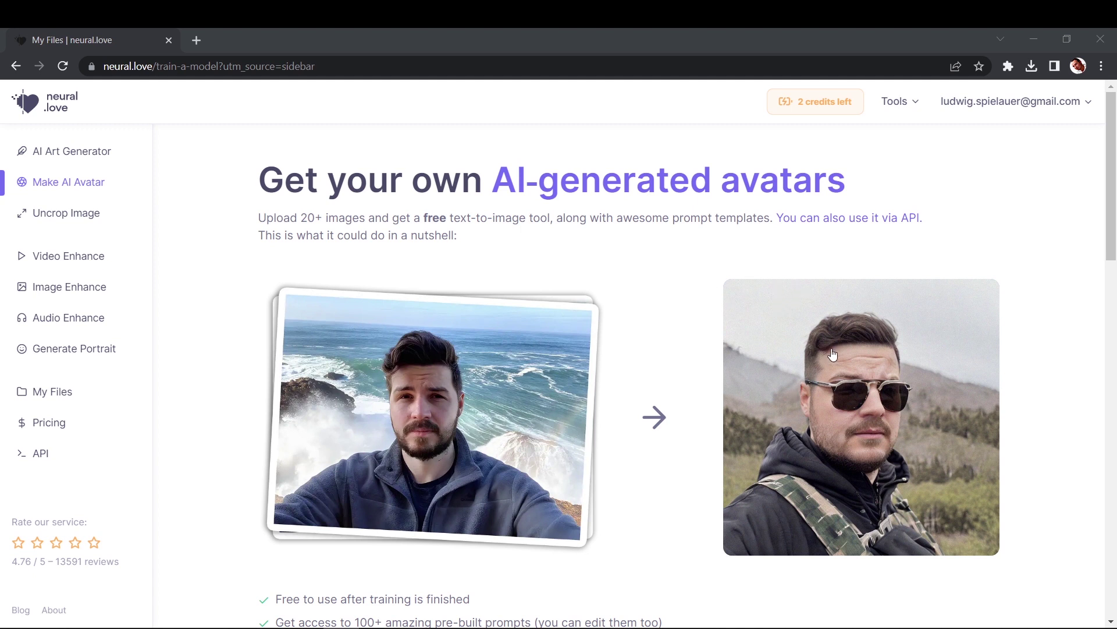
{"action": "scroll", "coordinate": [702, 388], "scroll_direction": "down", "scroll_amount": 2}
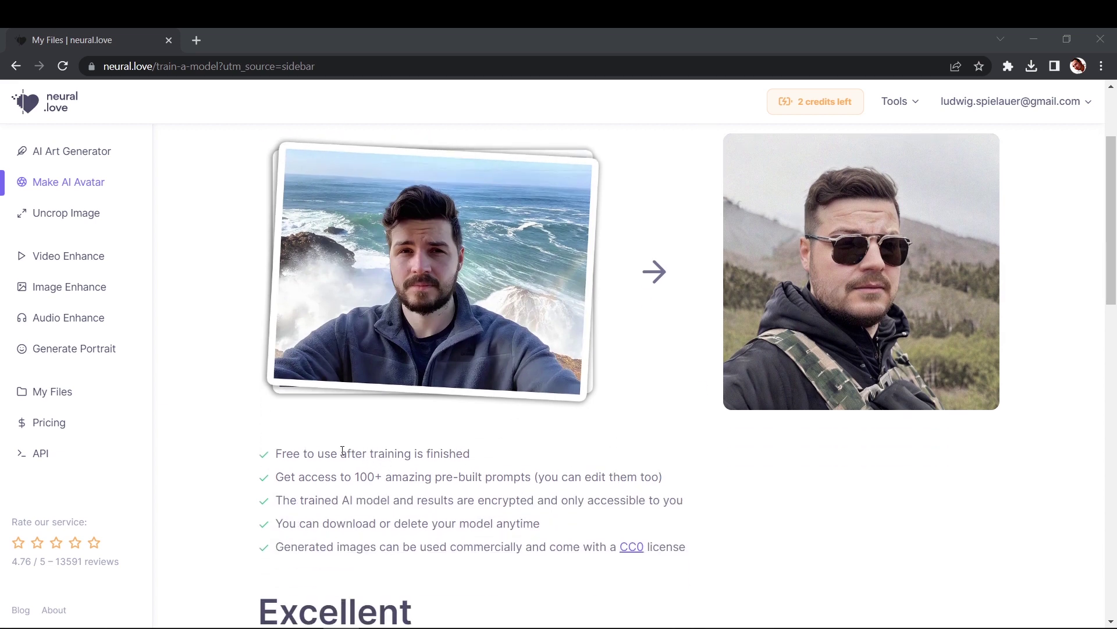
{"action": "left_click_drag", "start_coordinate": [339, 453], "coordinate": [423, 447]}
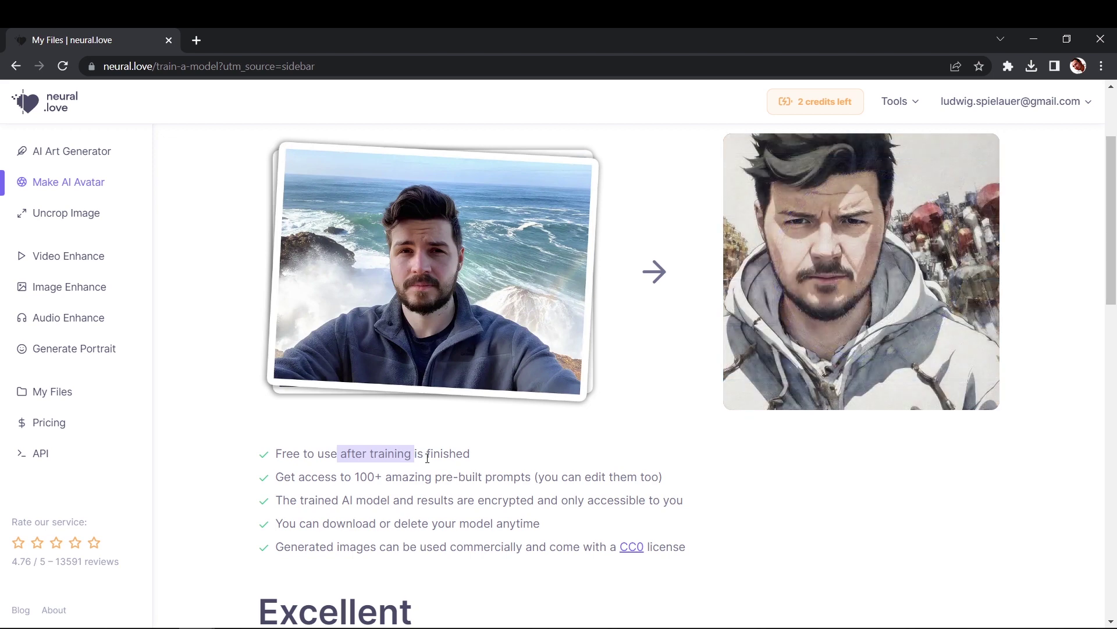
{"action": "scroll", "coordinate": [441, 458], "scroll_direction": "up", "scroll_amount": 2}
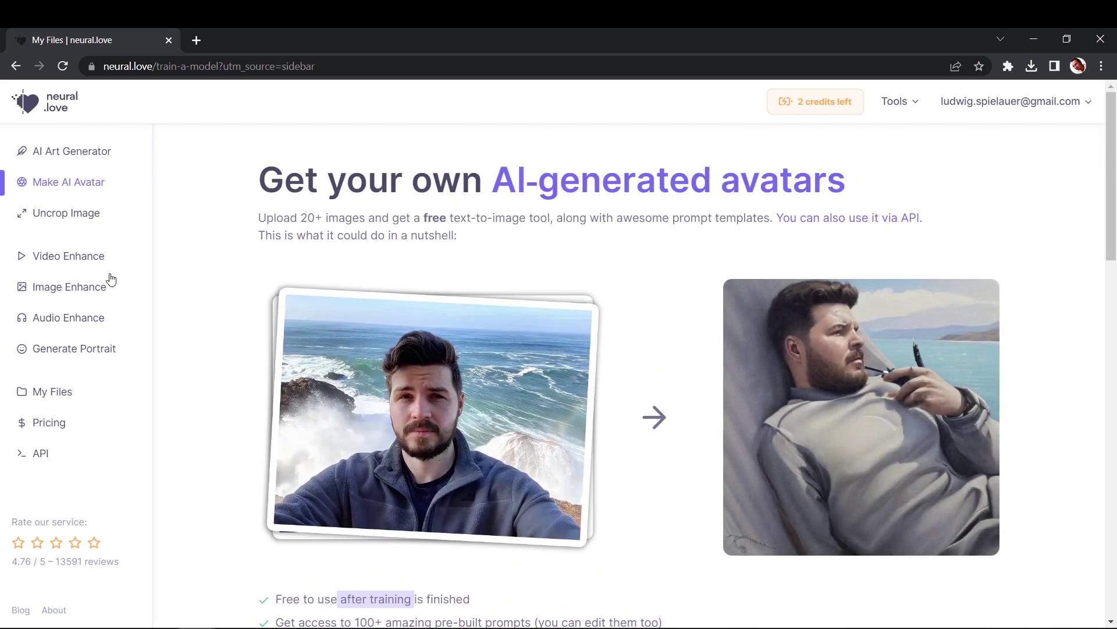
- Open the Uncrop Image page and look through its upload area and before/after outpainting example
{"action": "left_click", "coordinate": [70, 220]}
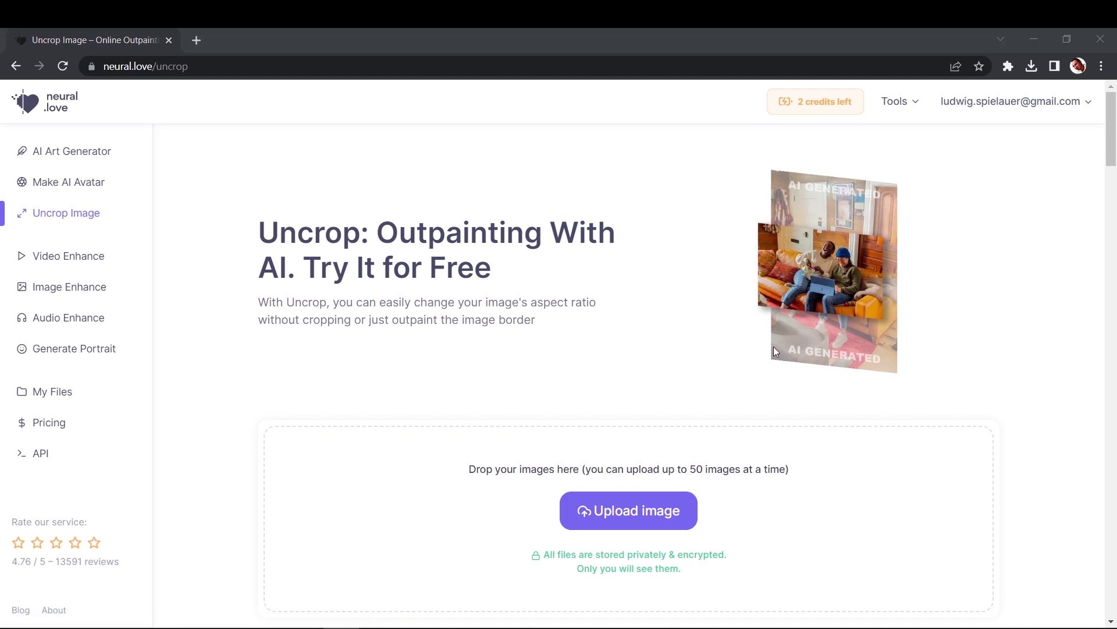
{"action": "scroll", "coordinate": [774, 347], "scroll_direction": "down", "scroll_amount": 8}
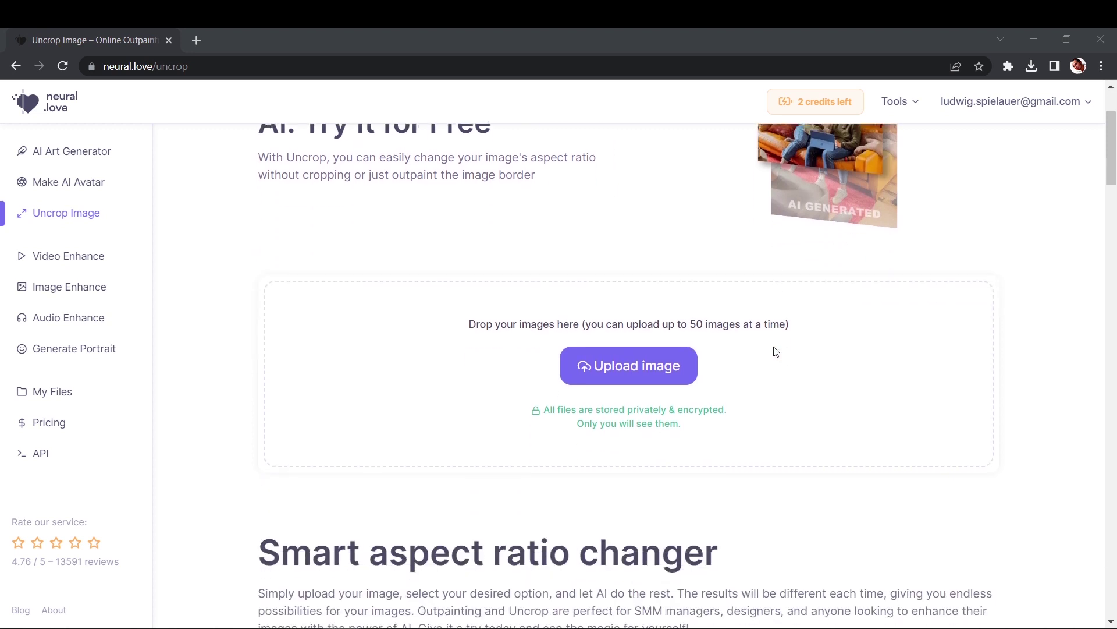
{"action": "scroll", "coordinate": [754, 314], "scroll_direction": "down", "scroll_amount": 3}
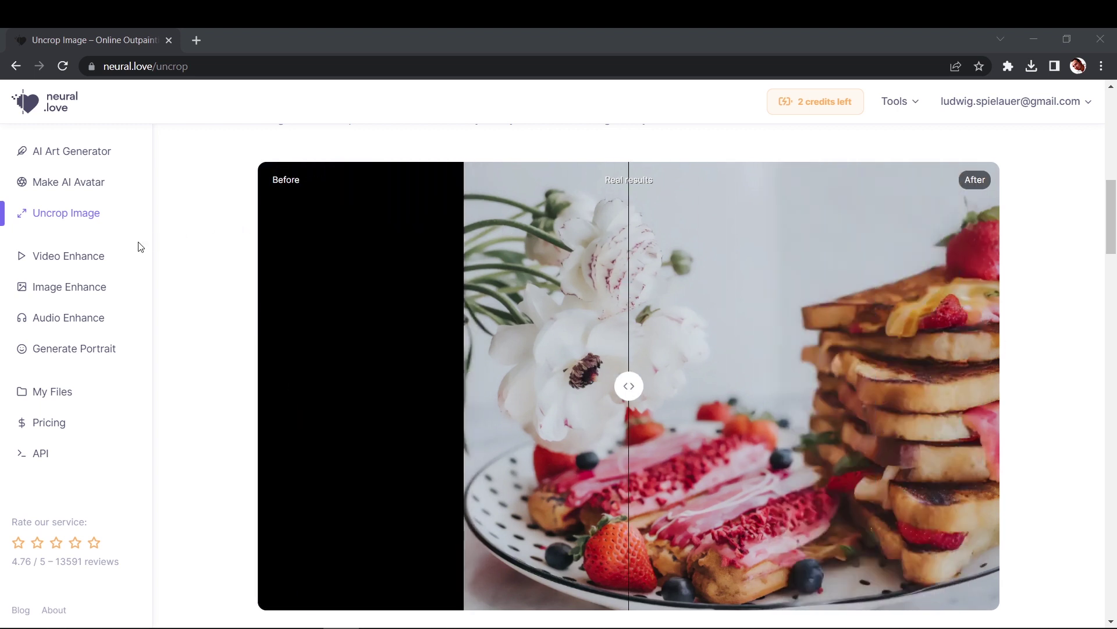
- Review the Video Enhance and Image Enhance pages, including their before/after comparison examples
{"action": "left_click", "coordinate": [83, 256]}
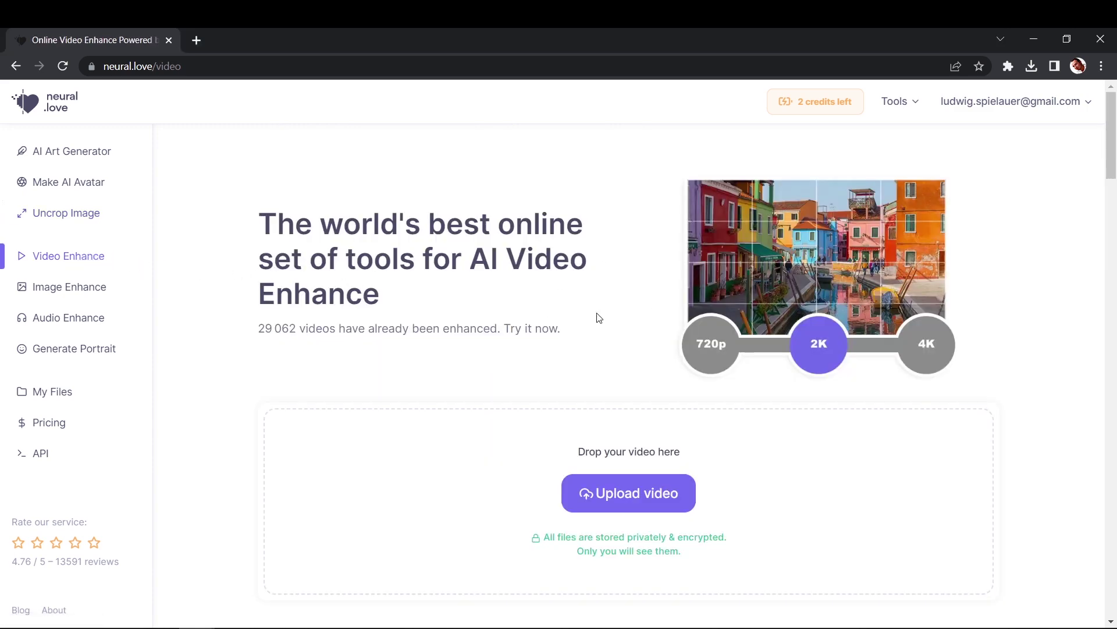
{"action": "scroll", "coordinate": [597, 314], "scroll_direction": "down", "scroll_amount": 9}
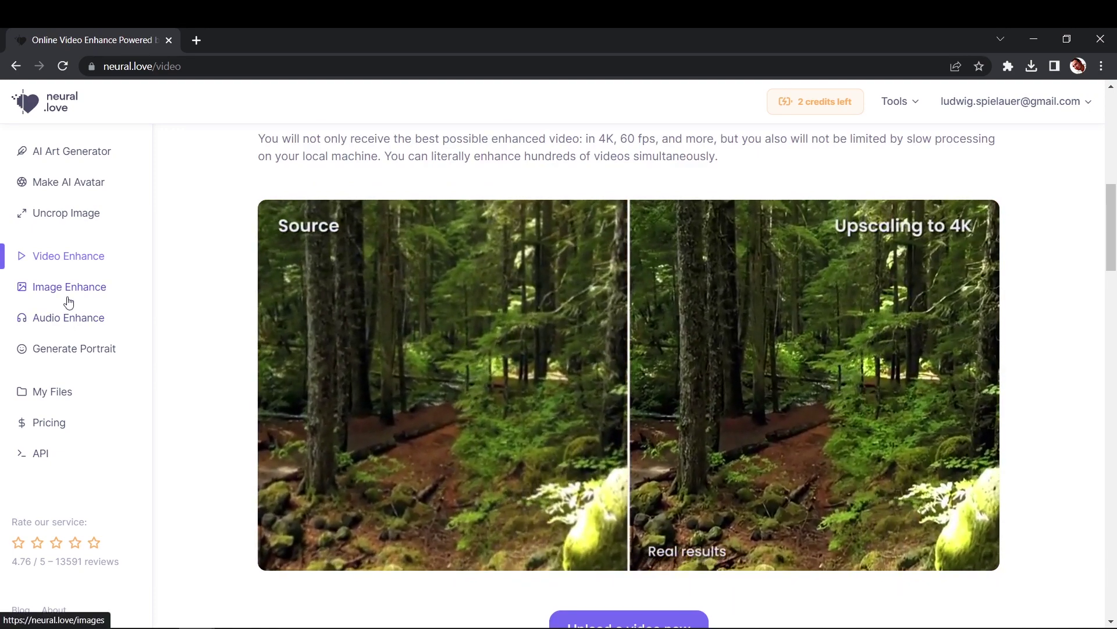
{"action": "left_click", "coordinate": [67, 296]}
{"action": "scroll", "coordinate": [530, 317], "scroll_direction": "down", "scroll_amount": 3}
{"action": "scroll", "coordinate": [536, 319], "scroll_direction": "down", "scroll_amount": 7}
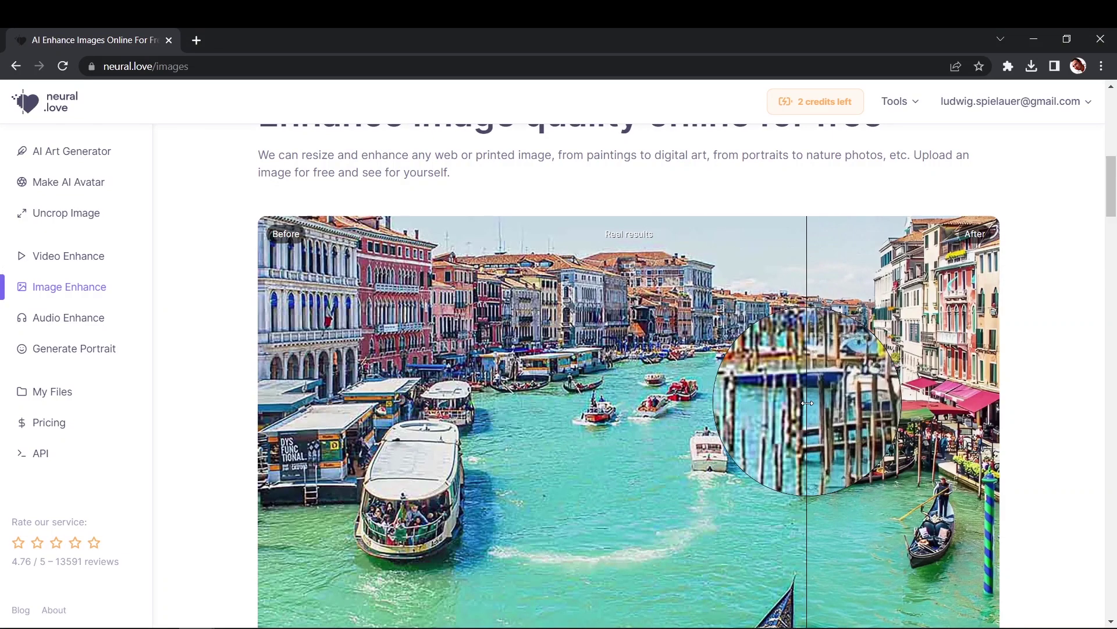
{"action": "scroll", "coordinate": [806, 419], "scroll_direction": "down", "scroll_amount": 1}
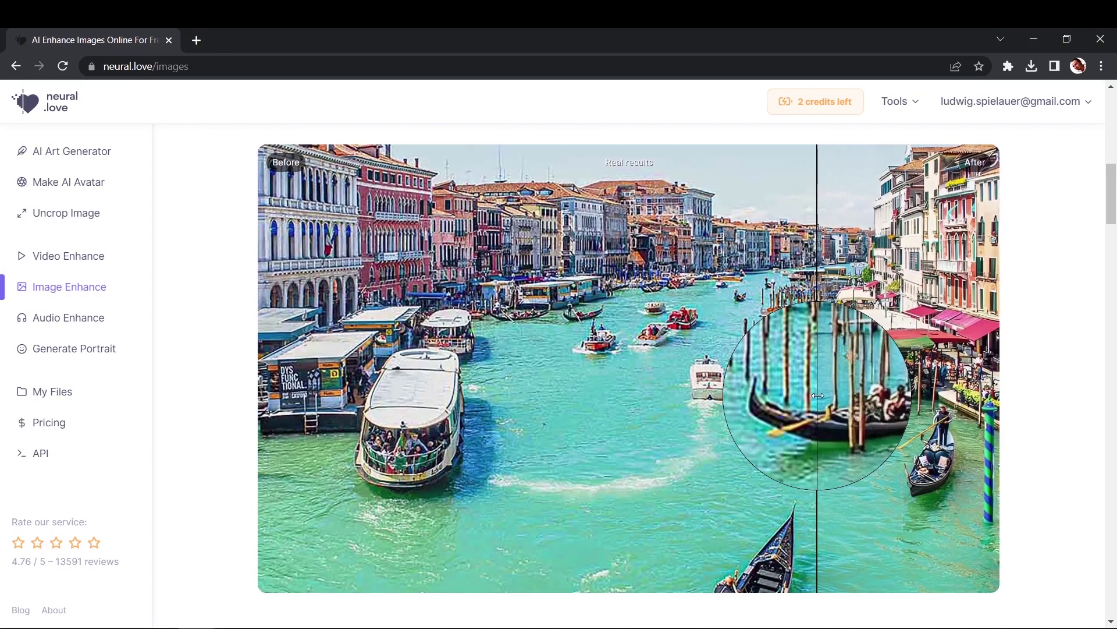
- View the Audio Enhance page and the Generate Portrait page
{"action": "left_click", "coordinate": [86, 320]}
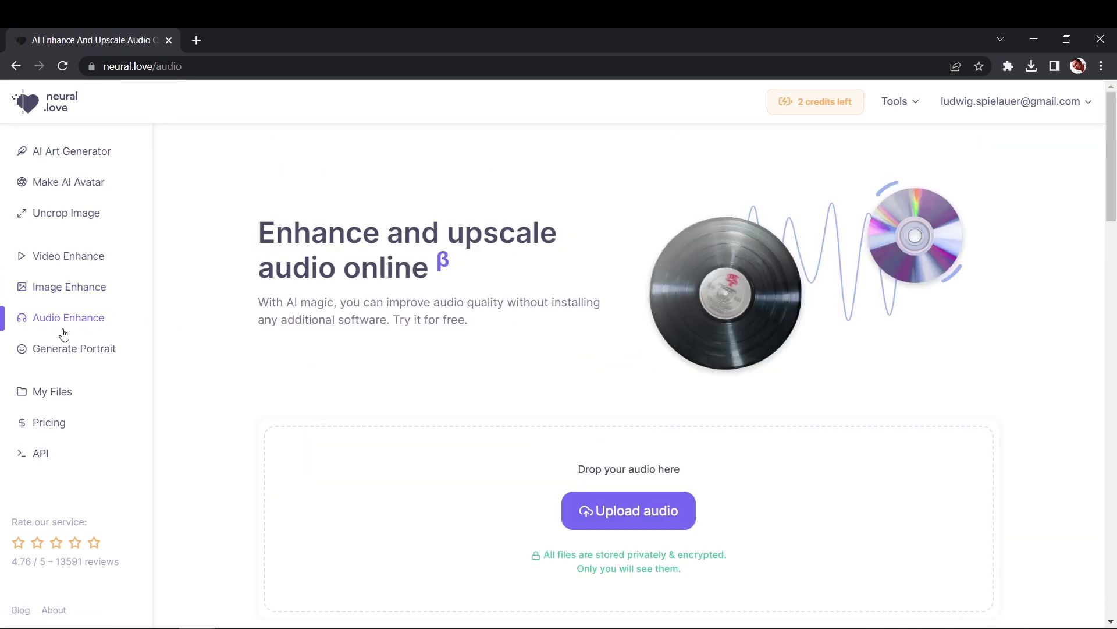
{"action": "left_click", "coordinate": [67, 352]}
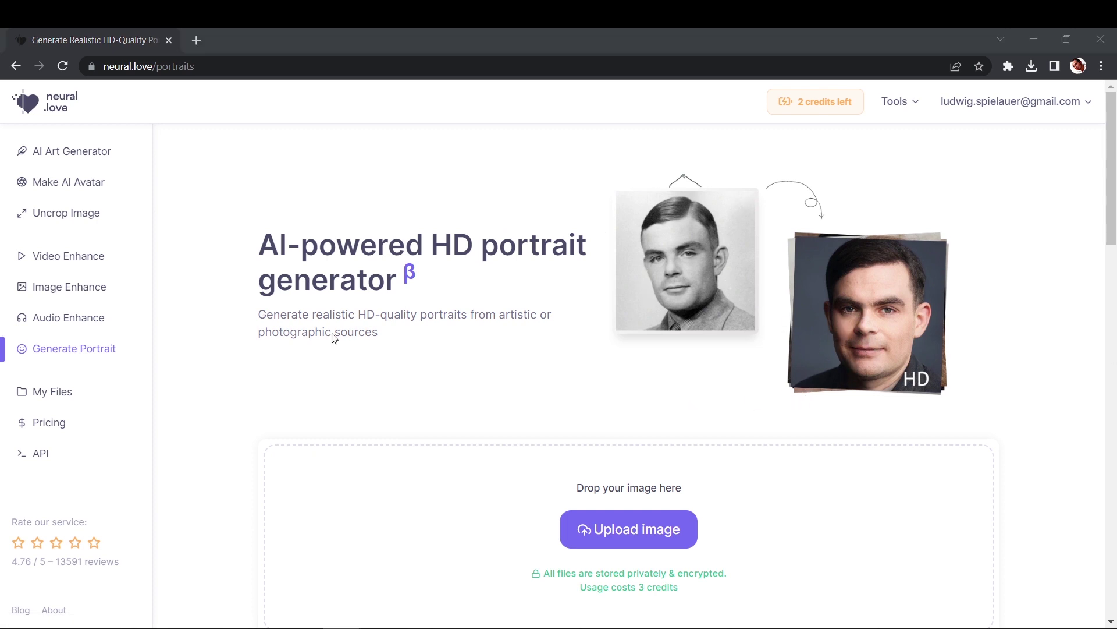
- Open the Pricing page and compare the free, subscription and Pay As You Go plans
{"action": "left_click", "coordinate": [49, 426]}
{"action": "scroll", "coordinate": [328, 368], "scroll_direction": "down", "scroll_amount": 10}
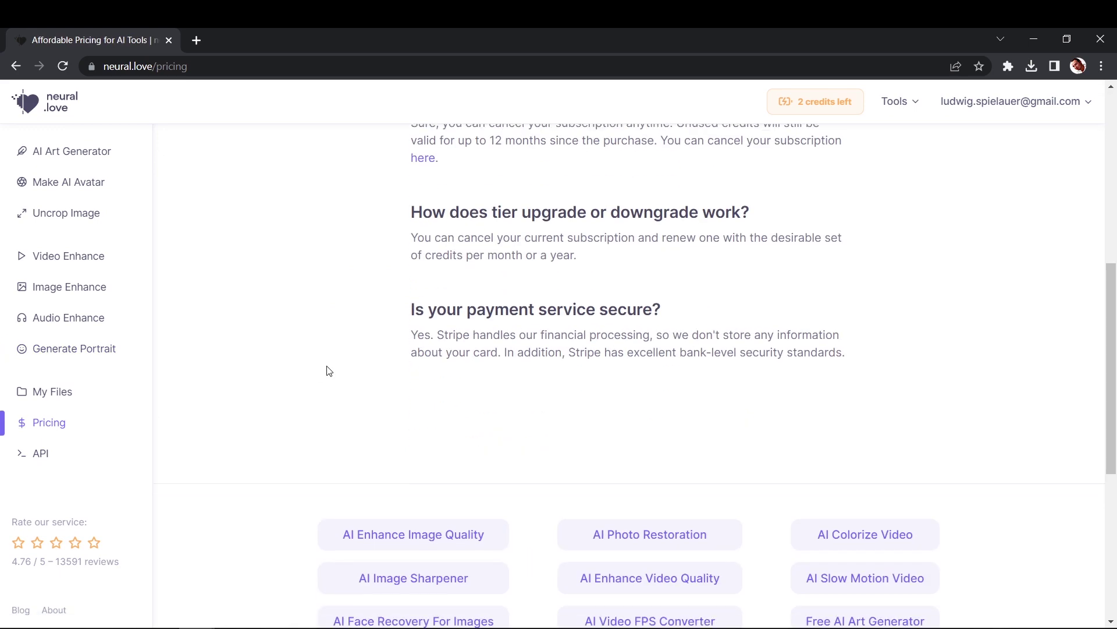
{"action": "scroll", "coordinate": [333, 365], "scroll_direction": "up", "scroll_amount": 10}
{"action": "scroll", "coordinate": [333, 365], "scroll_direction": "down", "scroll_amount": 3}
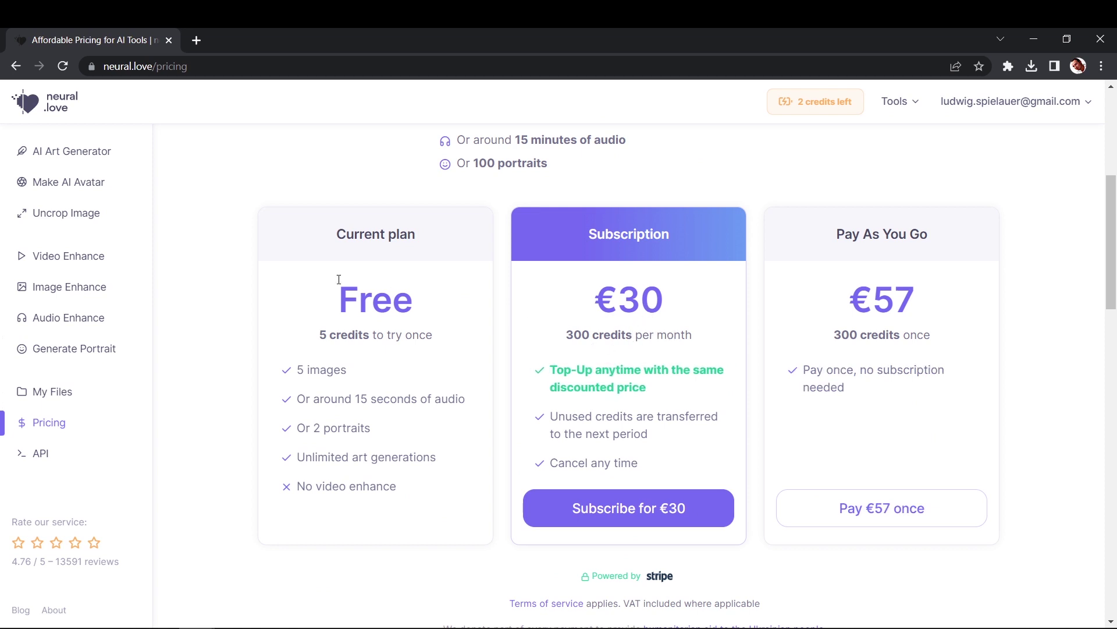
- Return to the AI Art Generator page, review its settings, and toggle HD mode on and off to check its credit cost
{"action": "left_click", "coordinate": [75, 156]}
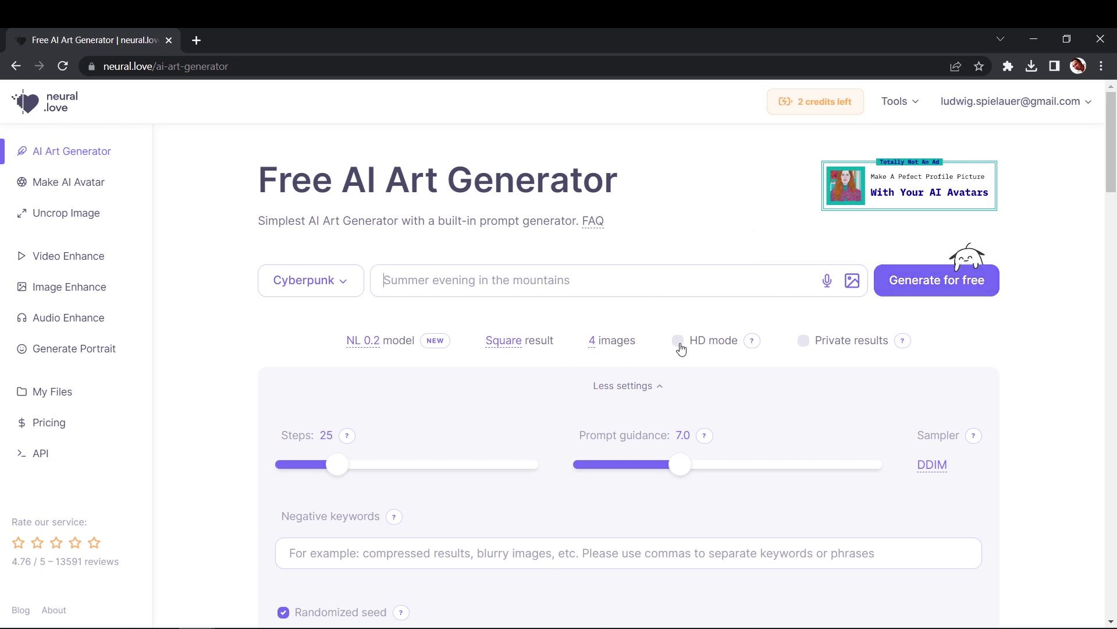
{"action": "scroll", "coordinate": [681, 348], "scroll_direction": "down", "scroll_amount": 2}
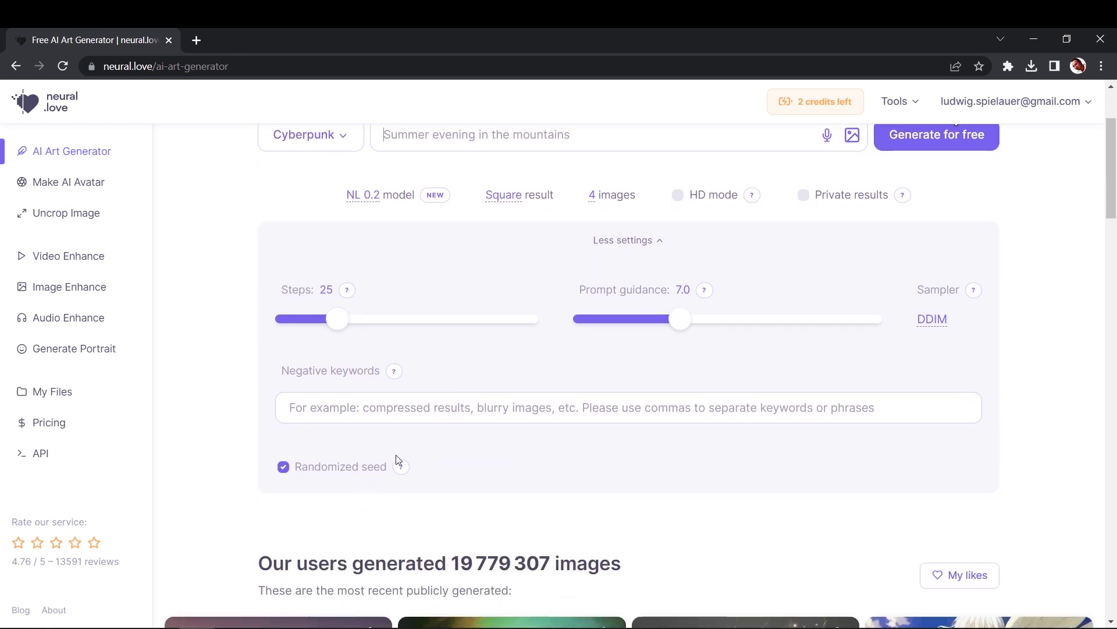
{"action": "scroll", "coordinate": [473, 456], "scroll_direction": "up", "scroll_amount": 2}
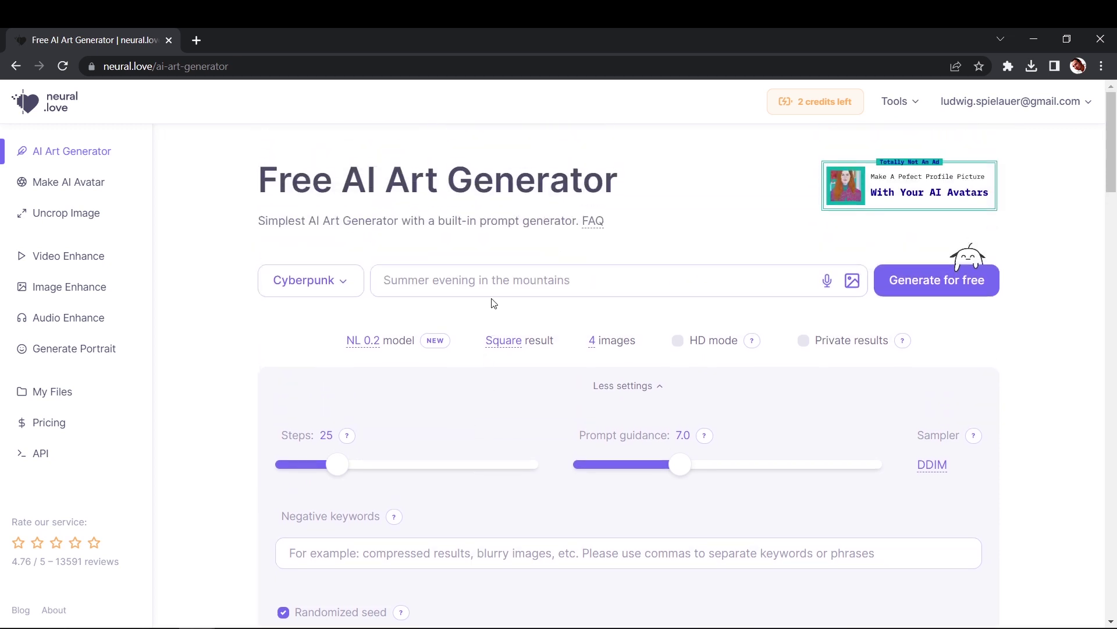
{"action": "left_click", "coordinate": [677, 341]}
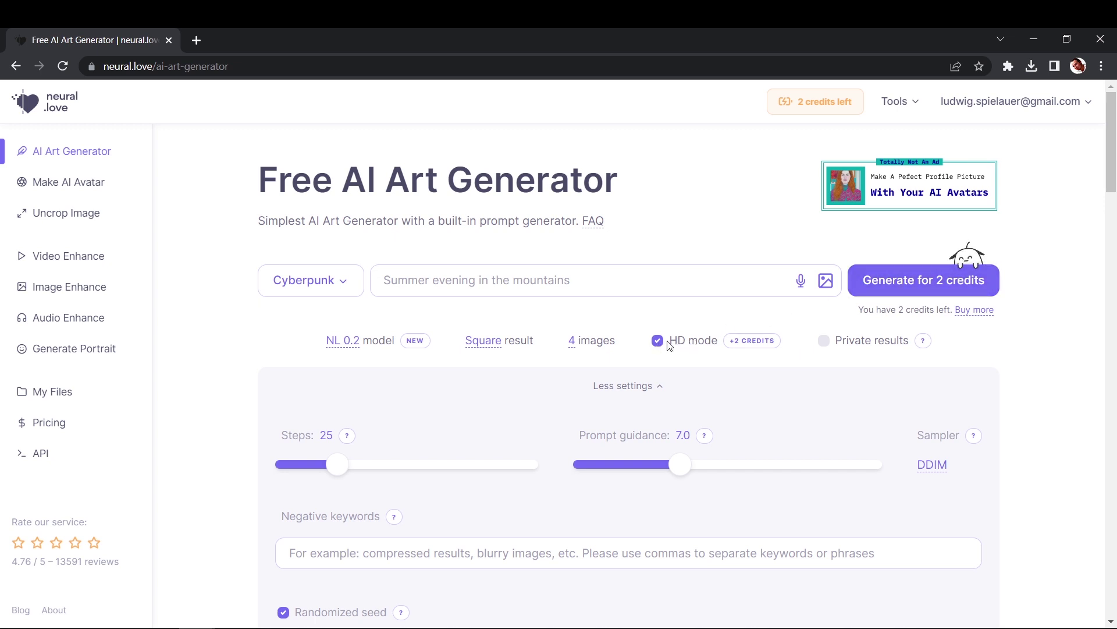
{"action": "left_click", "coordinate": [658, 341]}
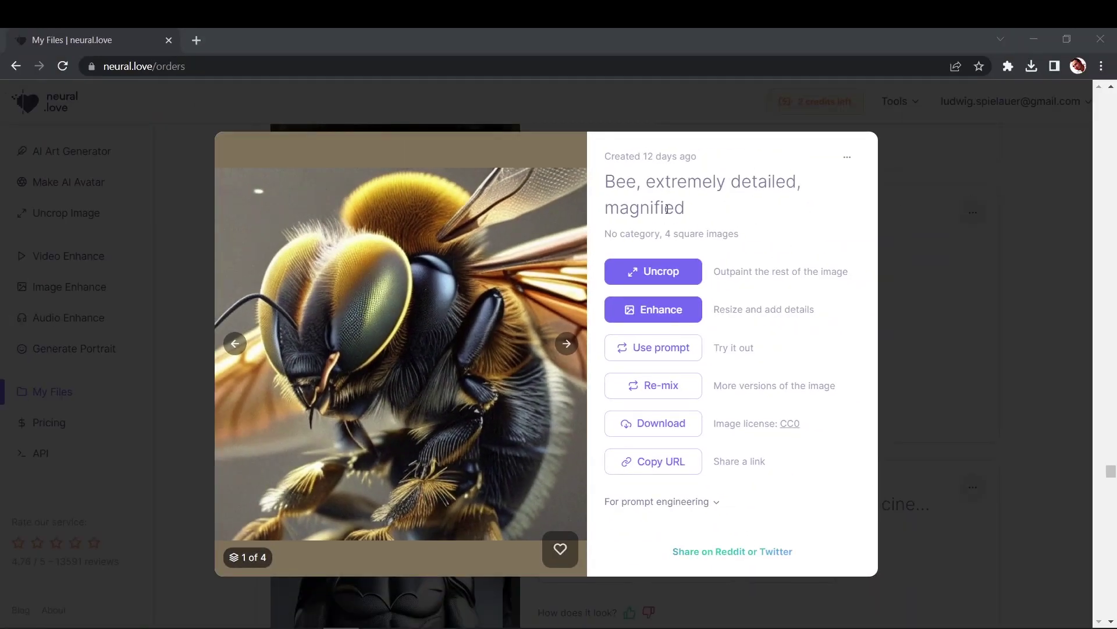
- Highlight the "Bee, extremely detailed, magnified" prompt in the image preview and browse through its generated images
{"action": "left_click_drag", "start_coordinate": [605, 182], "coordinate": [741, 181]}
{"action": "left_click_drag", "start_coordinate": [620, 209], "coordinate": [671, 210]}
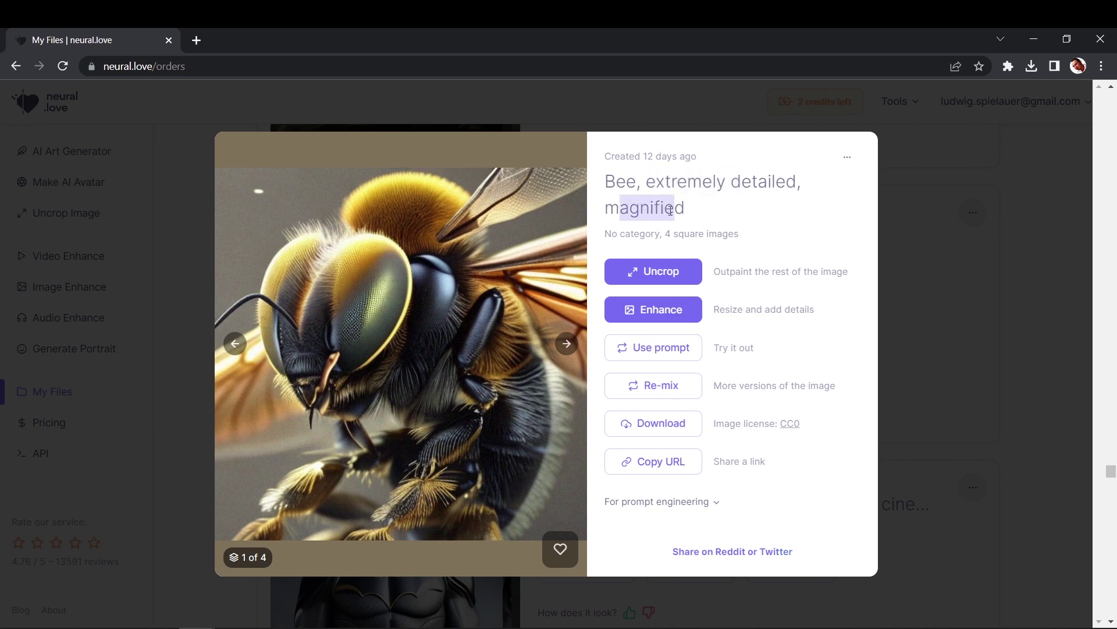
{"action": "left_click", "coordinate": [566, 343]}
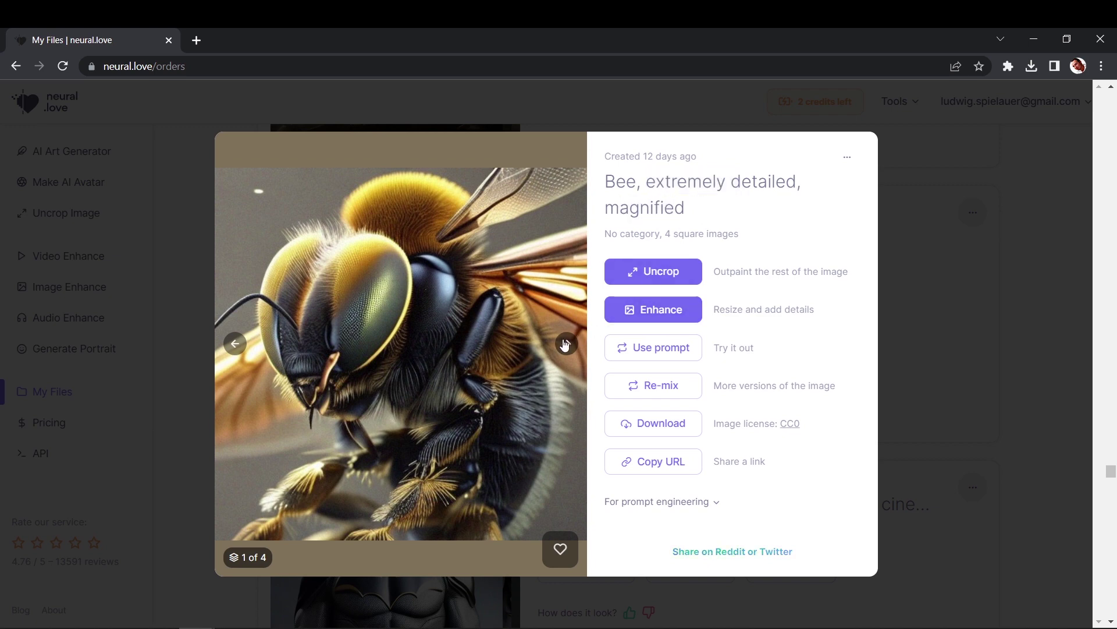
{"action": "left_click", "coordinate": [565, 343]}
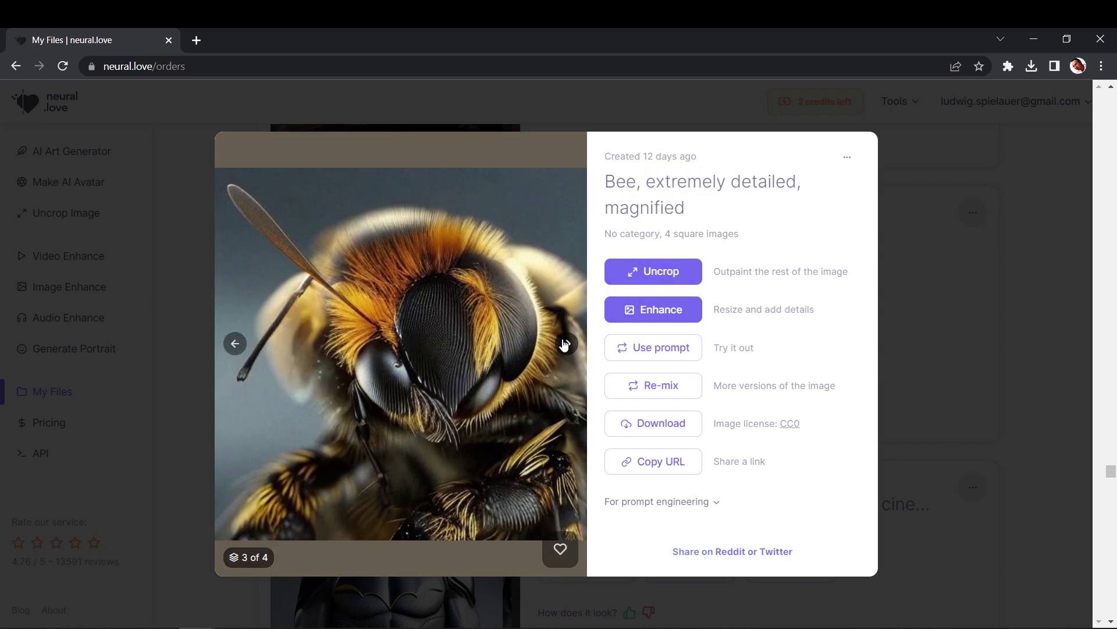
{"action": "left_click", "coordinate": [565, 343]}
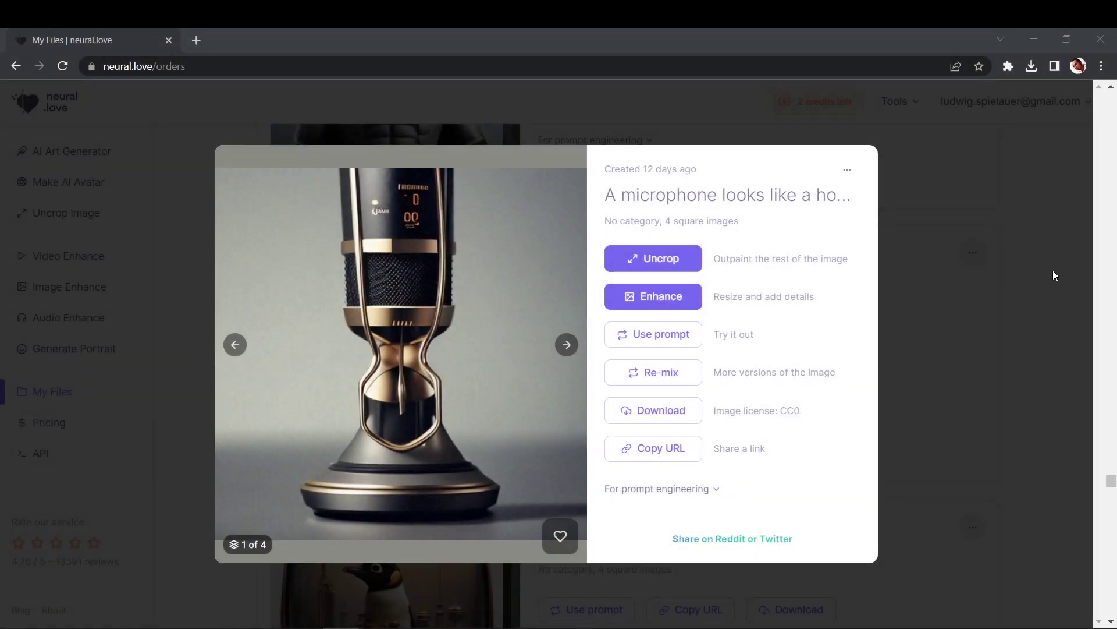
- Expand the full "A microphone looks like a hourglass" prompt, view all four of its images and close the preview
{"action": "left_click", "coordinate": [778, 198]}
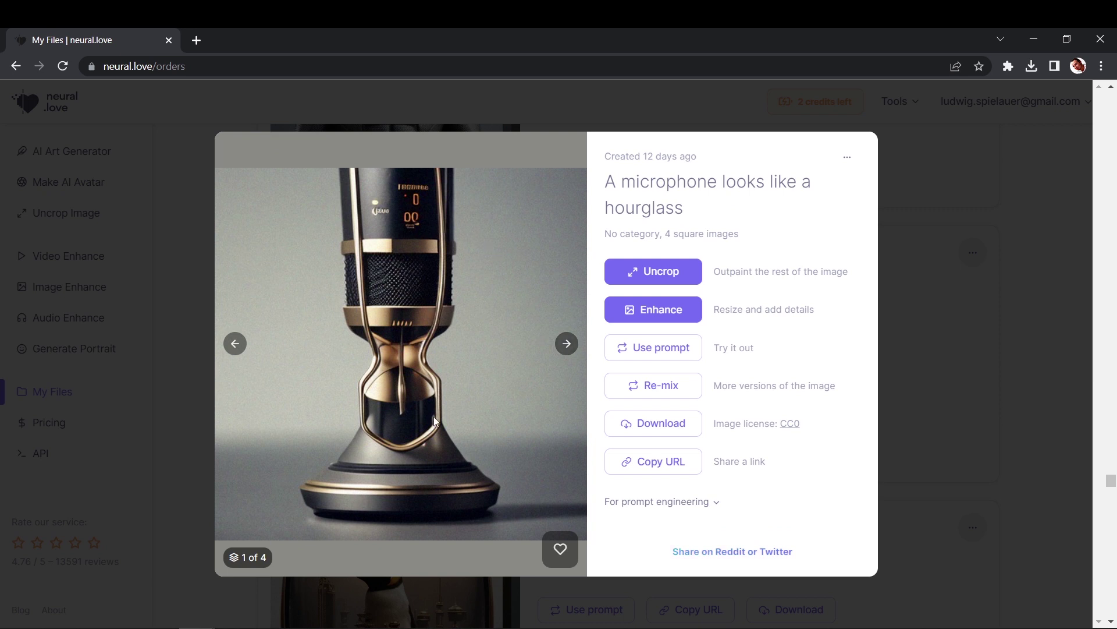
{"action": "left_click", "coordinate": [573, 347]}
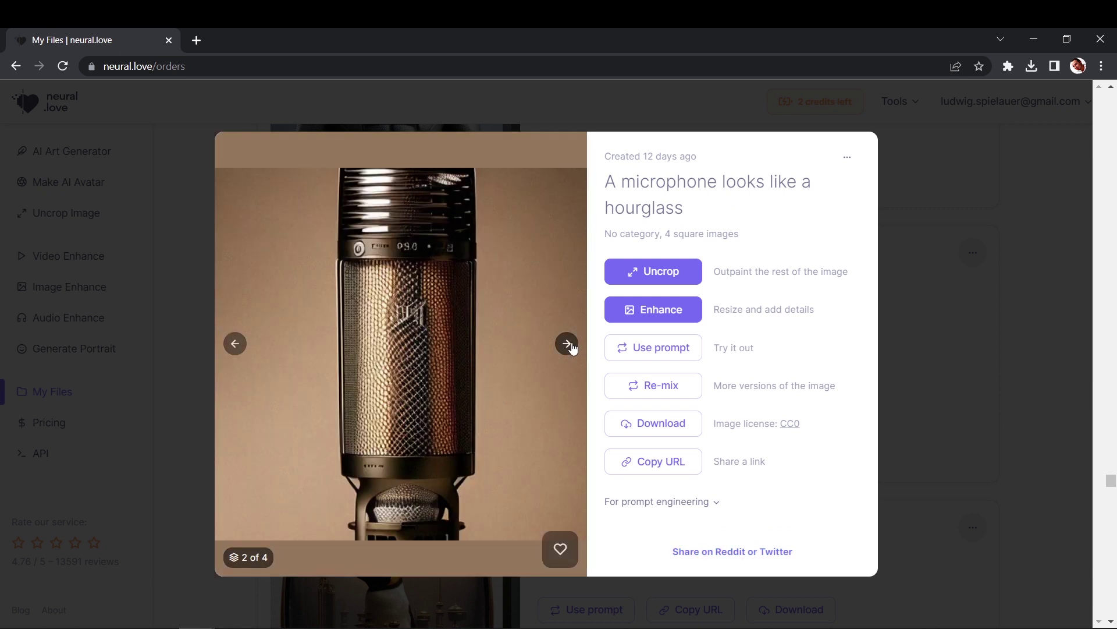
{"action": "left_click", "coordinate": [572, 347]}
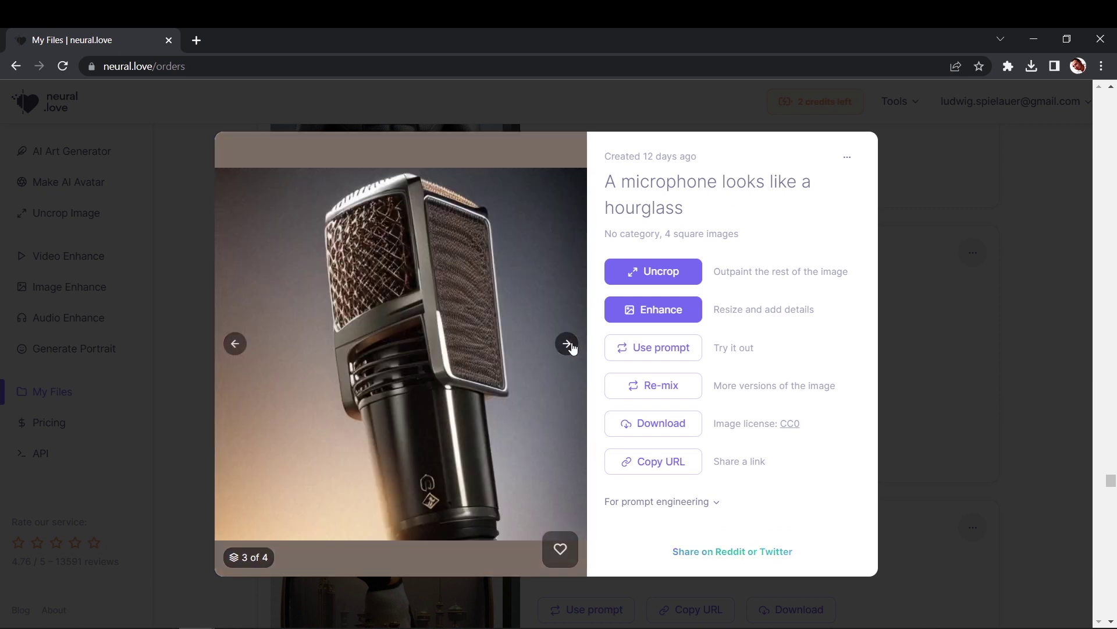
{"action": "left_click", "coordinate": [573, 347]}
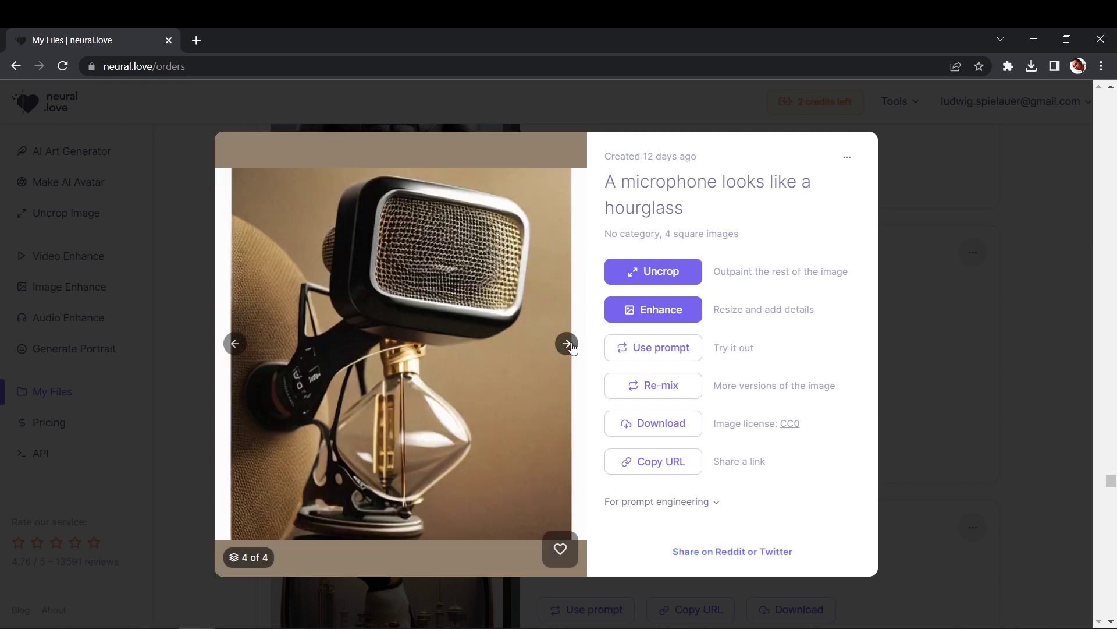
{"action": "left_click", "coordinate": [1020, 310]}
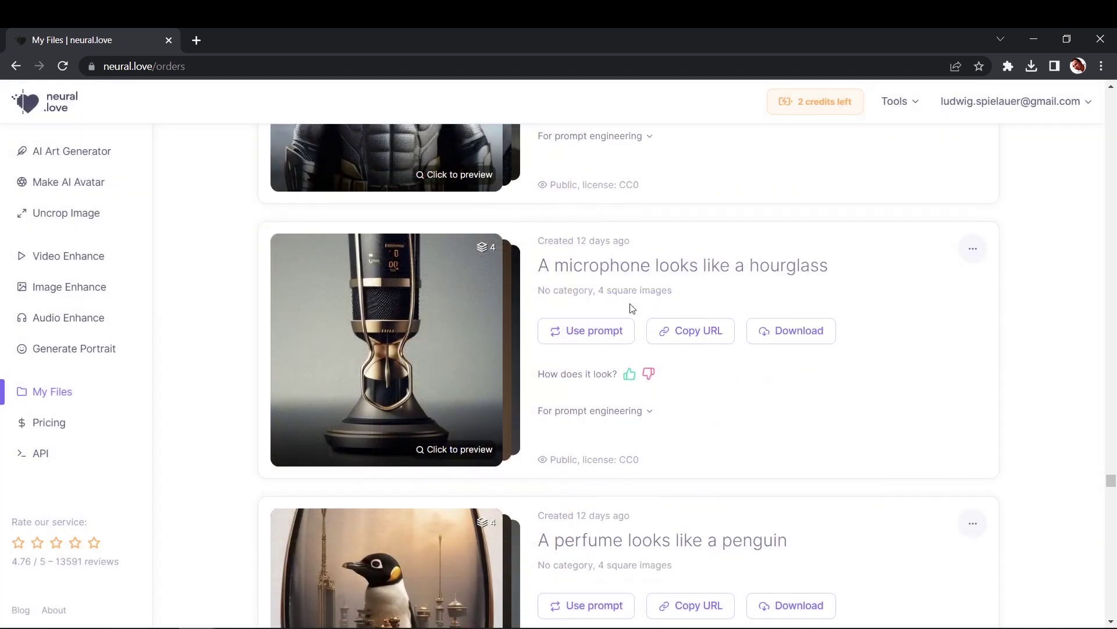
- Preview the "A perfume looks like a penguin" result, view all four images and close the preview
{"action": "scroll", "coordinate": [632, 309], "scroll_direction": "down", "scroll_amount": 3}
{"action": "left_click", "coordinate": [411, 368]}
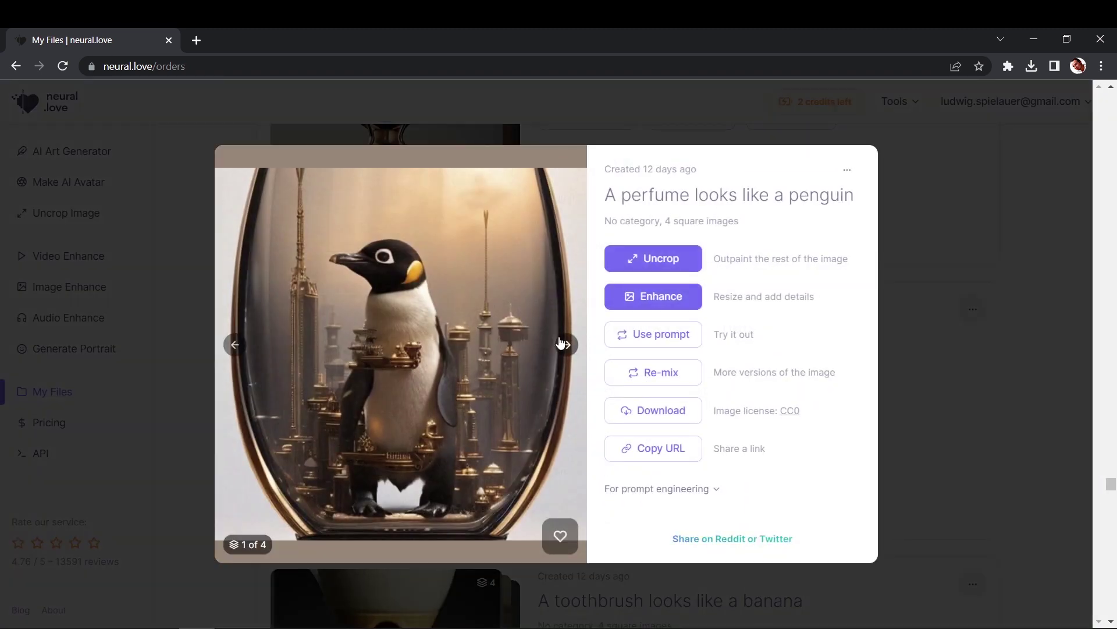
{"action": "left_click", "coordinate": [567, 345]}
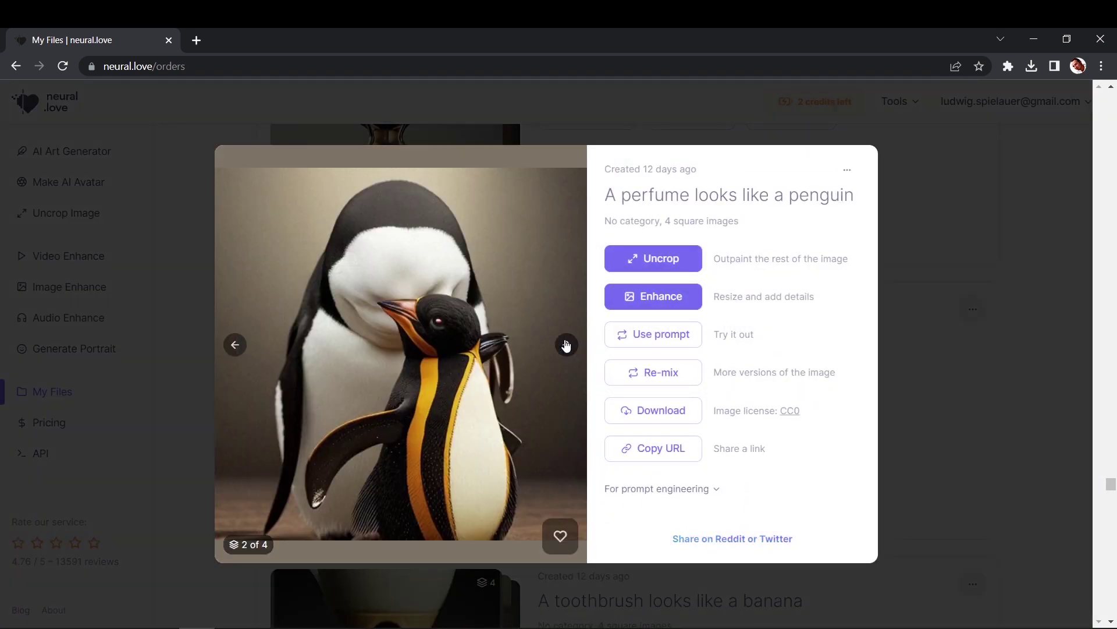
{"action": "left_click", "coordinate": [567, 345]}
{"action": "left_click", "coordinate": [567, 345]}
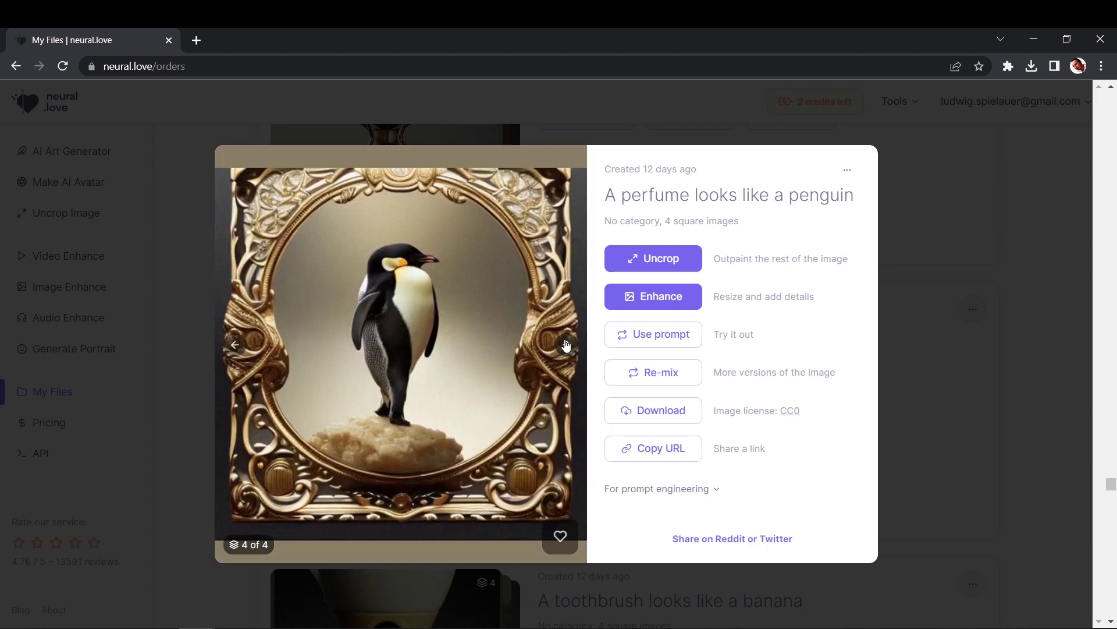
{"action": "left_click", "coordinate": [1015, 281]}
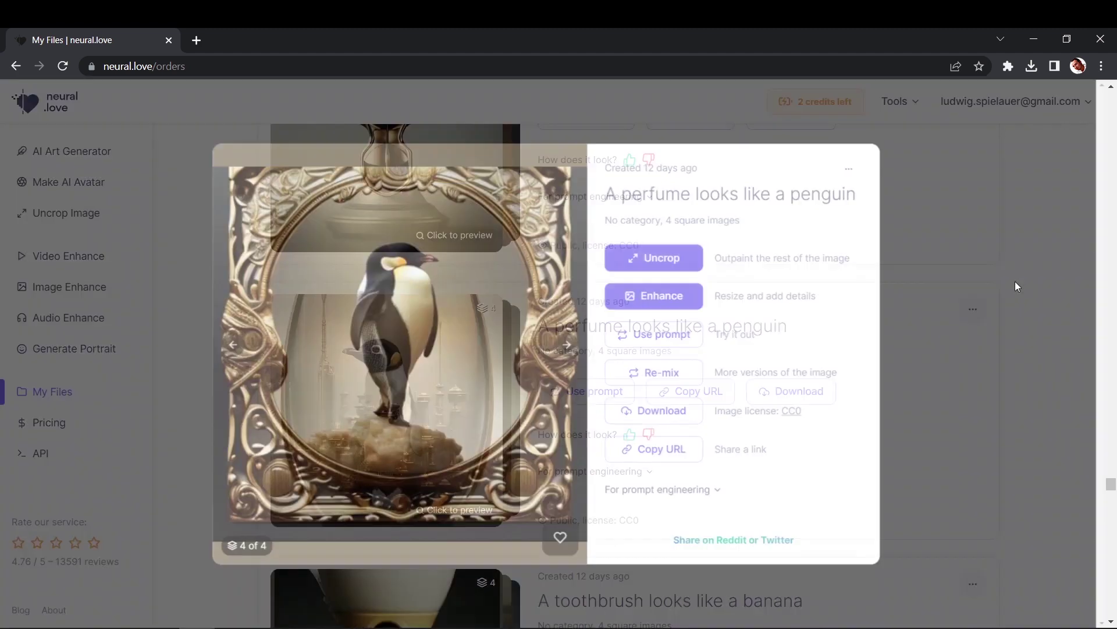
- Preview the "A toothbrush looks like a banana" result and browse through its generated images
{"action": "scroll", "coordinate": [819, 302], "scroll_direction": "down", "scroll_amount": 4}
{"action": "left_click", "coordinate": [442, 342]}
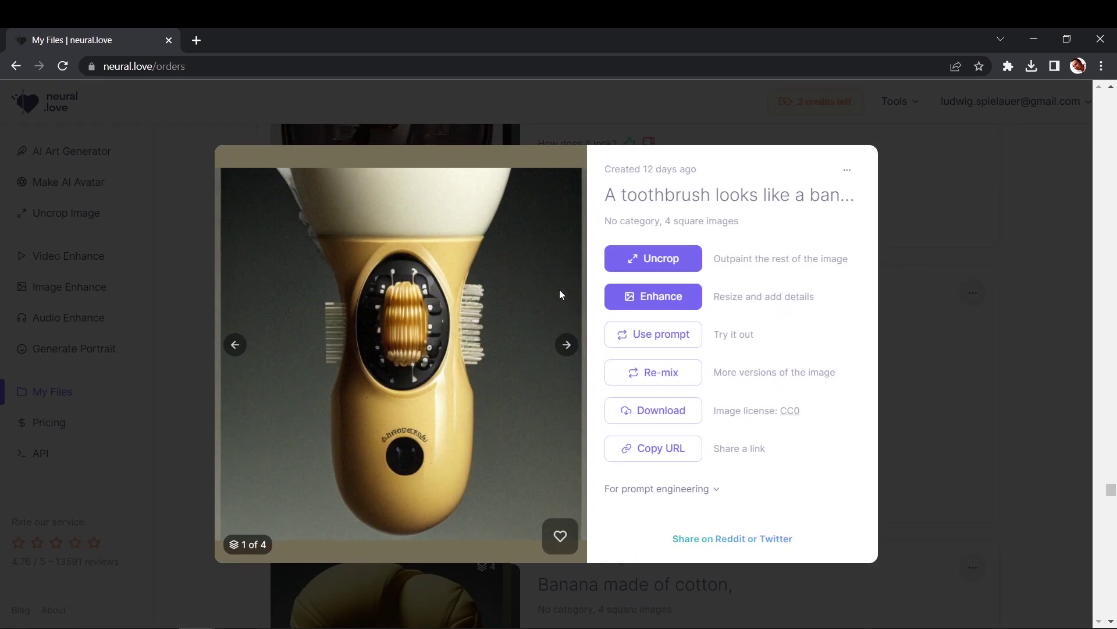
{"action": "left_click", "coordinate": [568, 345]}
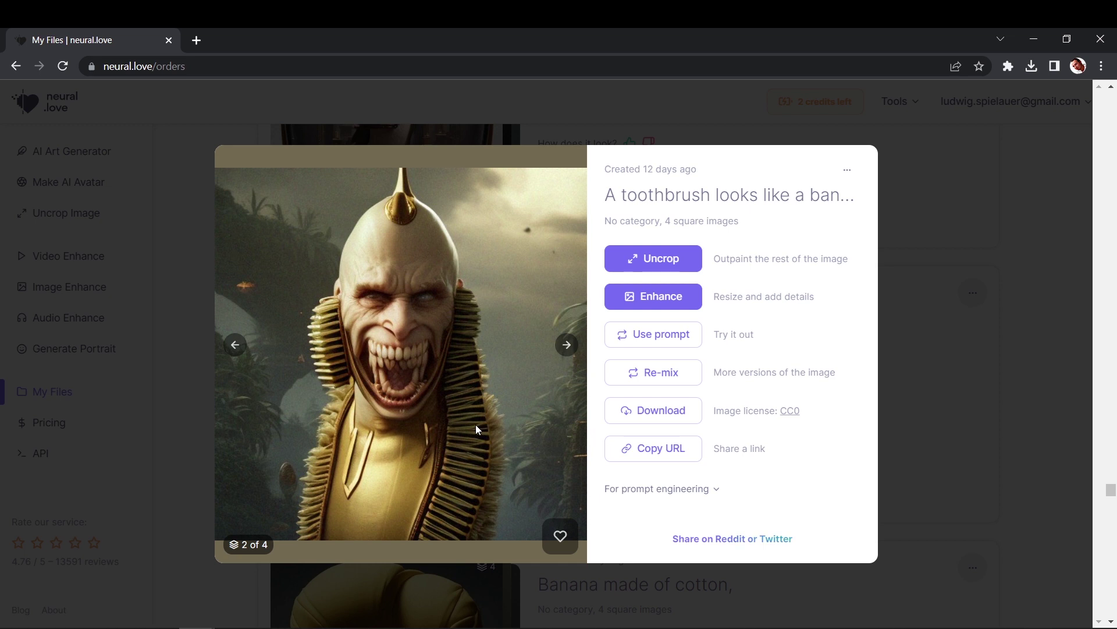
{"action": "left_click", "coordinate": [567, 346]}
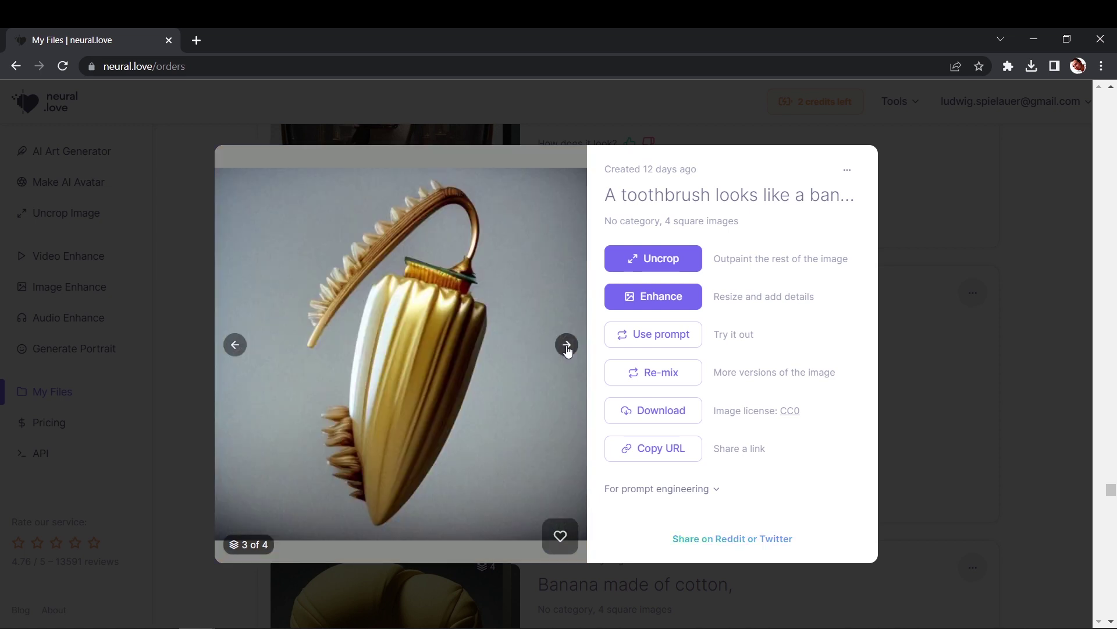
{"action": "left_click", "coordinate": [567, 346]}
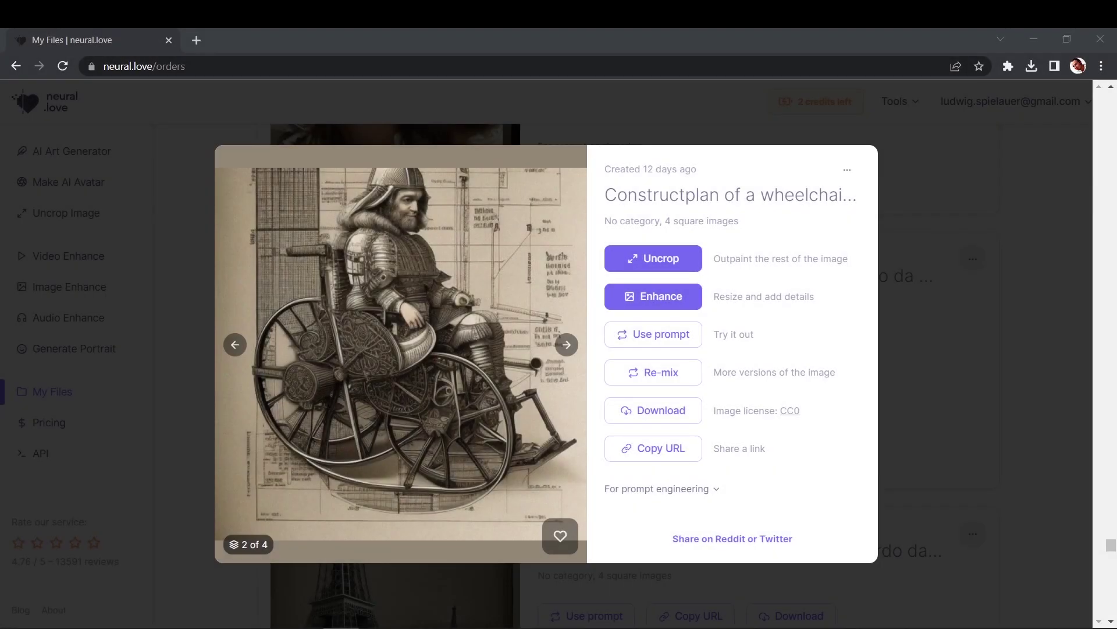
- Expand the full prompt of the Leonardo da Vinci wheelchair construction plan and browse through its remaining images
{"action": "left_click", "coordinate": [770, 198]}
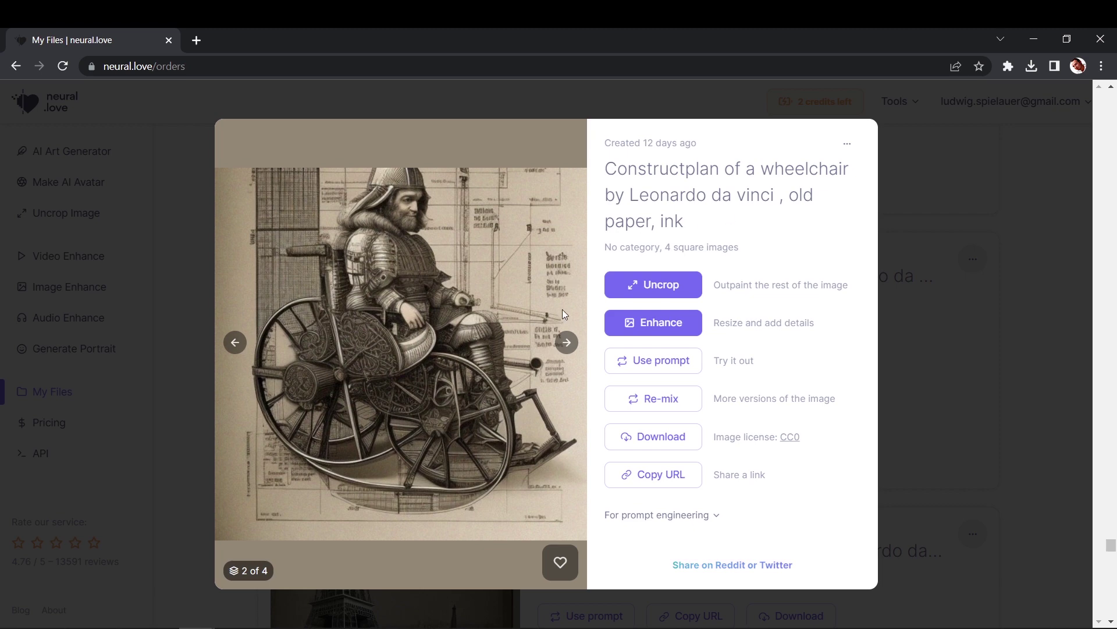
{"action": "left_click", "coordinate": [568, 343]}
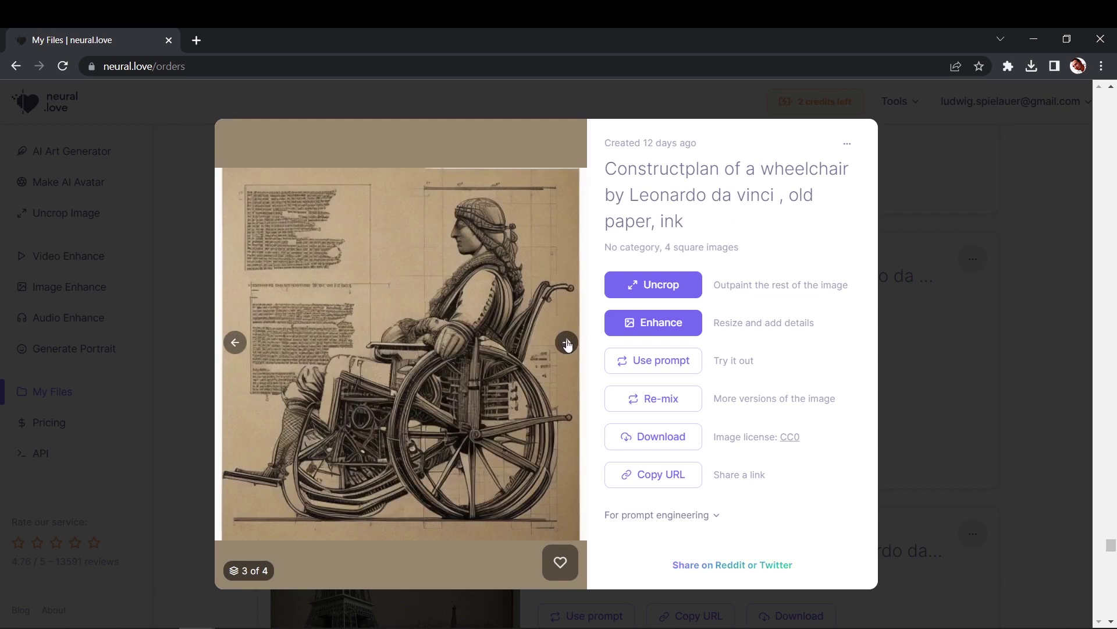
{"action": "left_click", "coordinate": [568, 344]}
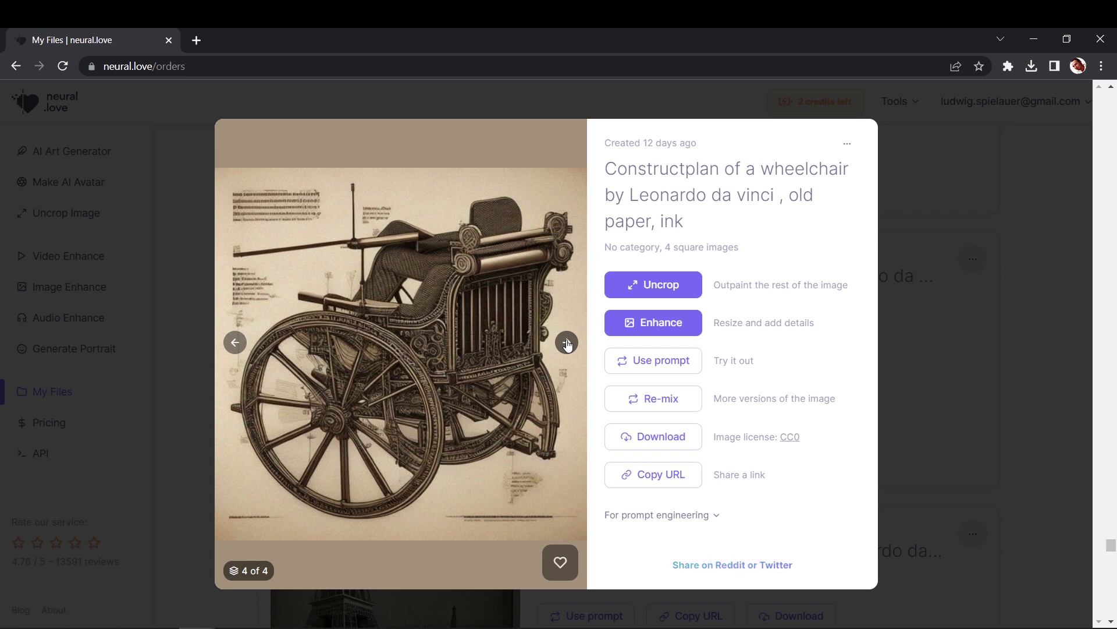
{"action": "left_click", "coordinate": [567, 344]}
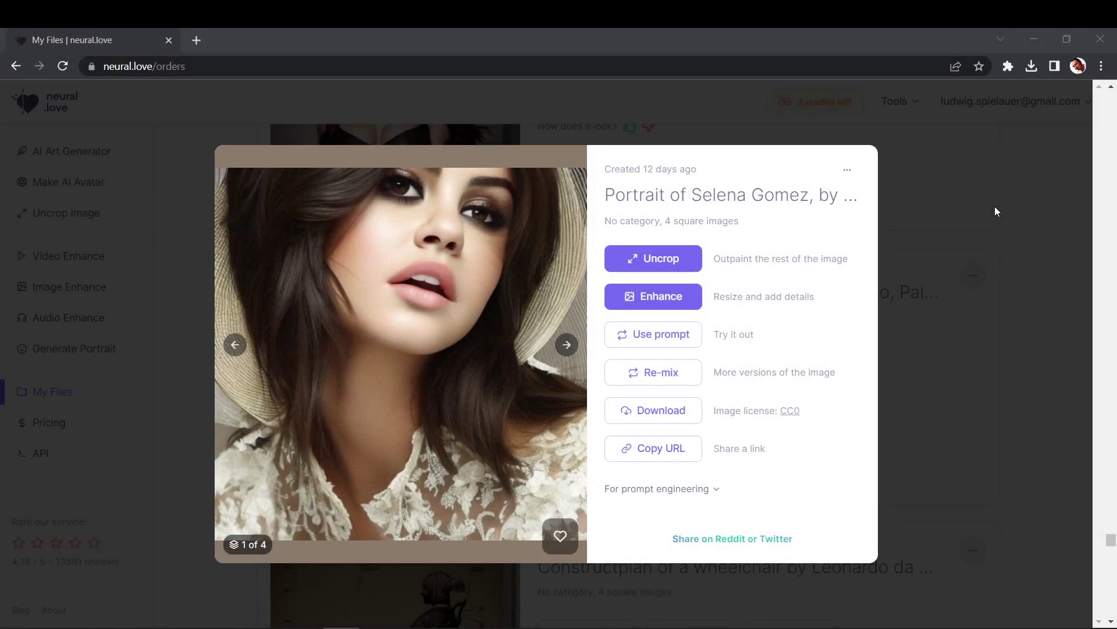
- Expand the full prompt of the Selena Gomez portrait in Pablo Picasso's style and browse through its images
{"action": "left_click", "coordinate": [746, 199]}
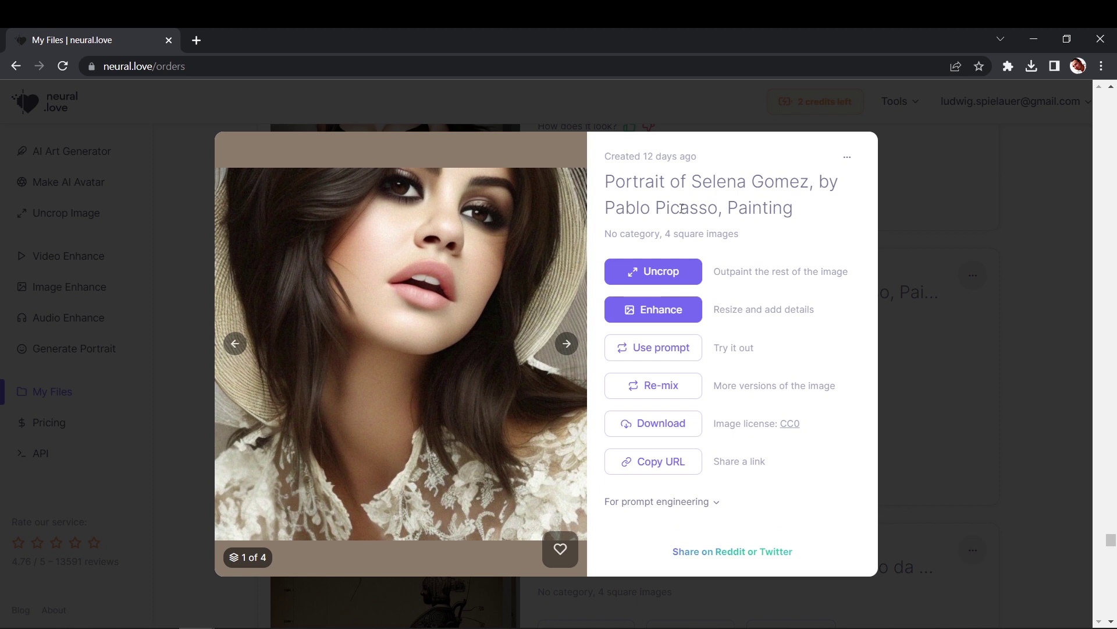
{"action": "left_click", "coordinate": [567, 345]}
{"action": "left_click", "coordinate": [567, 344]}
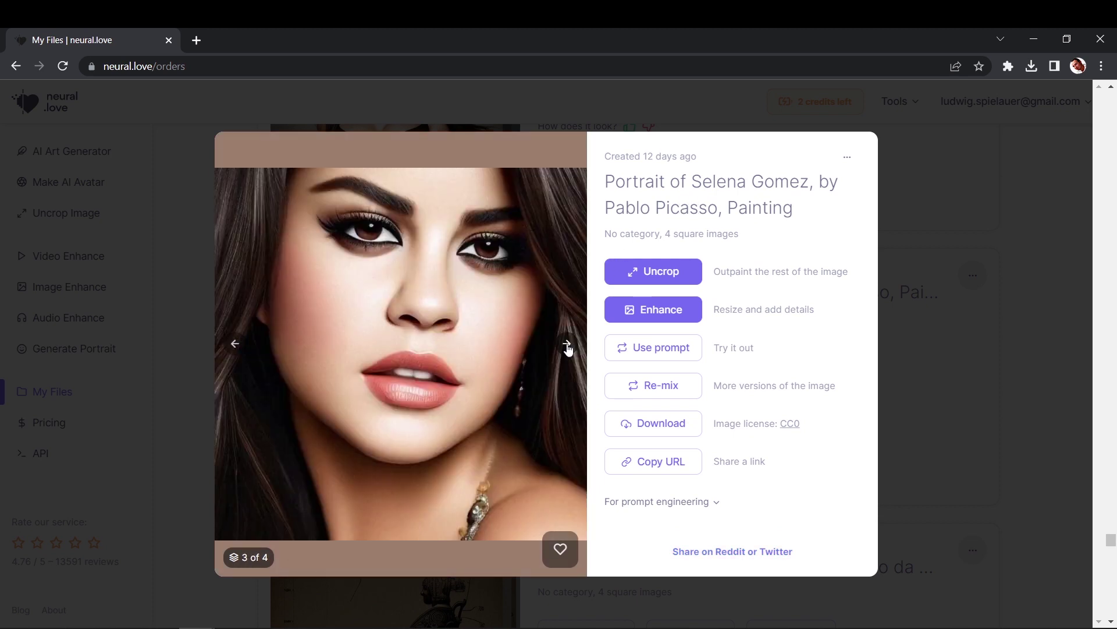
{"action": "left_click", "coordinate": [567, 345]}
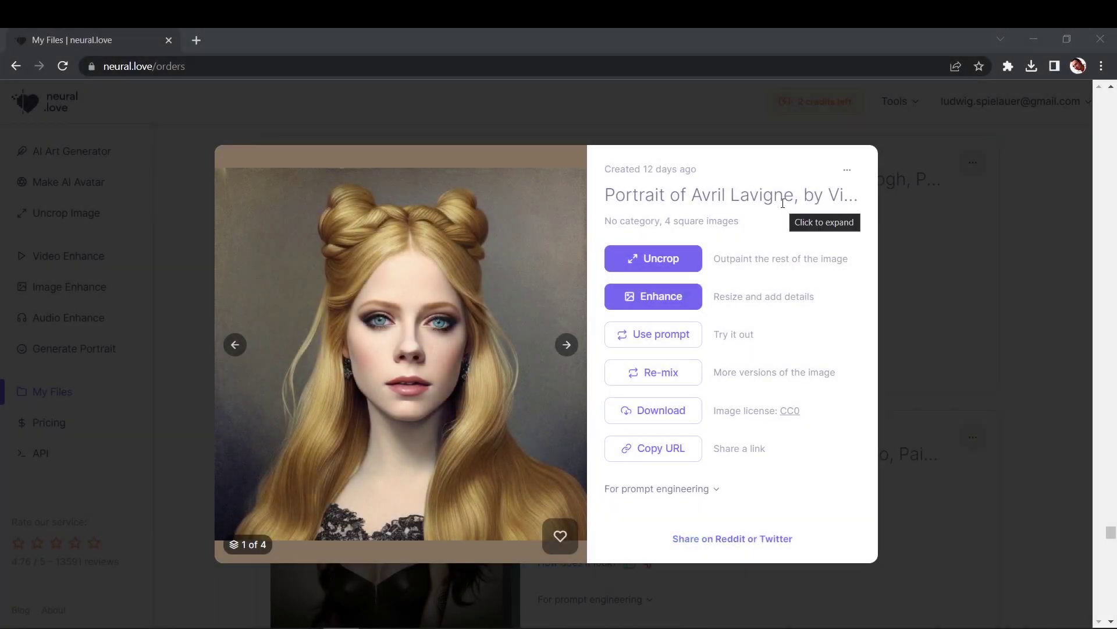
- Expand the full prompt of the Avril Lavigne portrait by Vincent van Gogh, view all four images and go back through them
{"action": "left_click", "coordinate": [783, 203]}
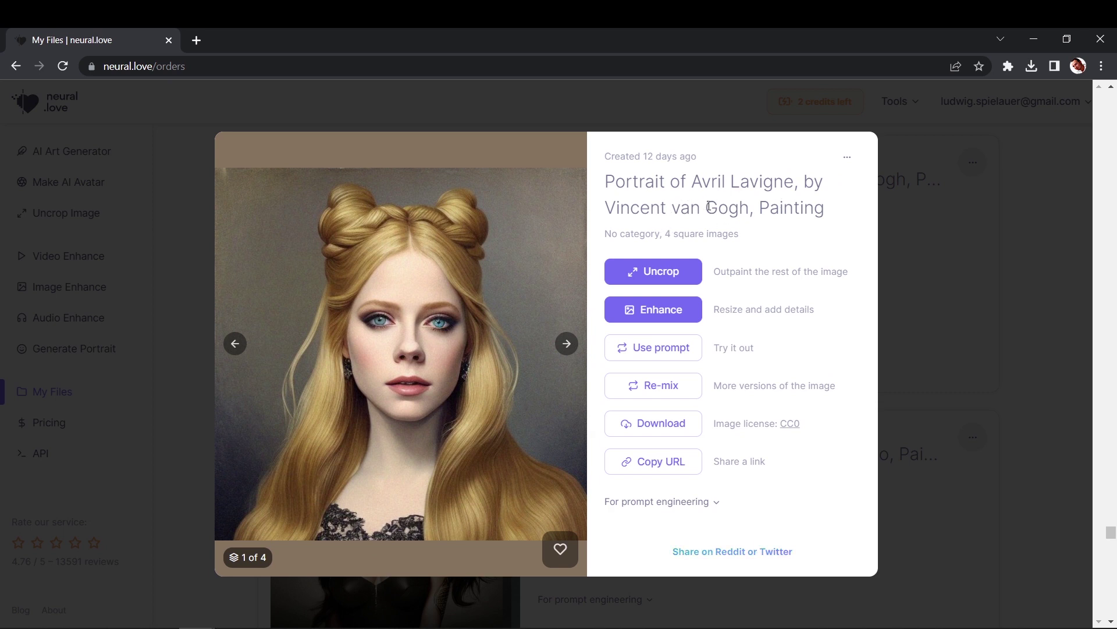
{"action": "left_click", "coordinate": [567, 344]}
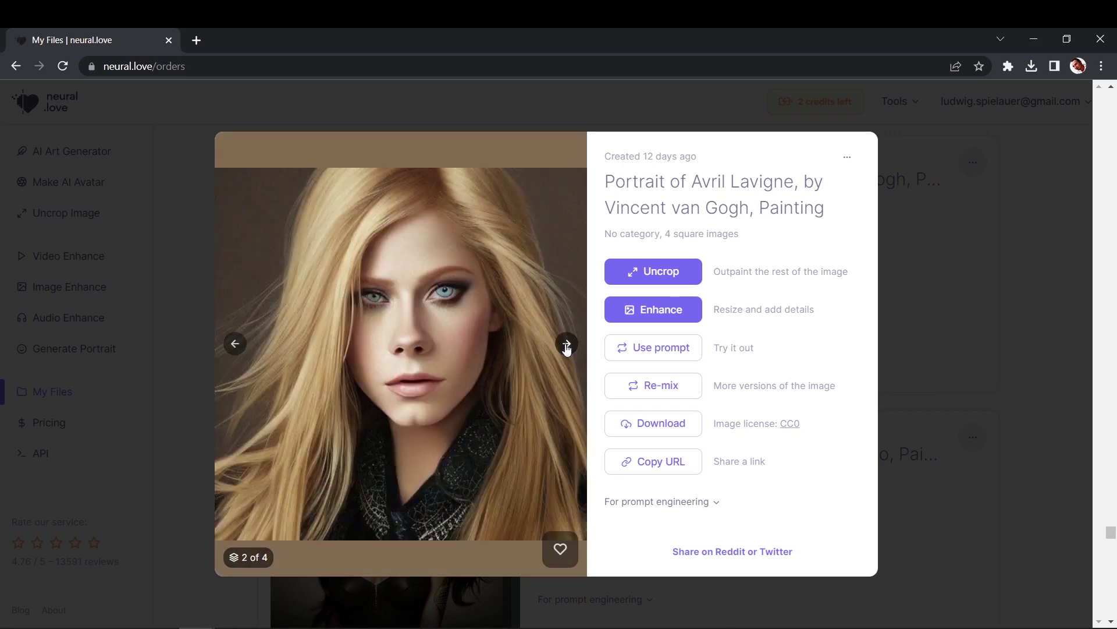
{"action": "left_click", "coordinate": [567, 344]}
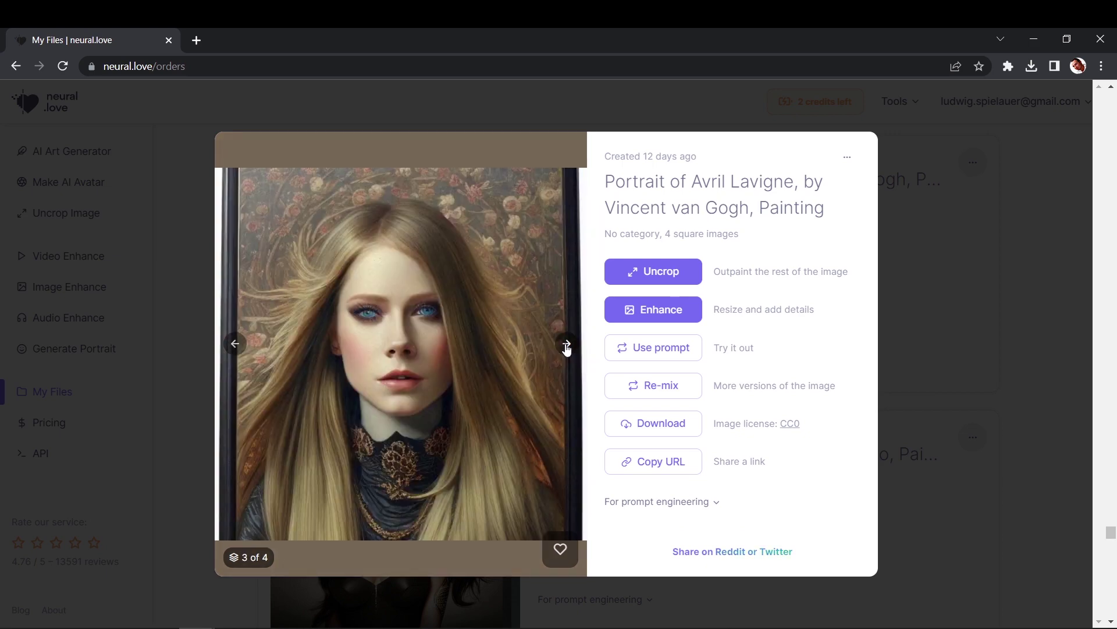
{"action": "left_click", "coordinate": [567, 345]}
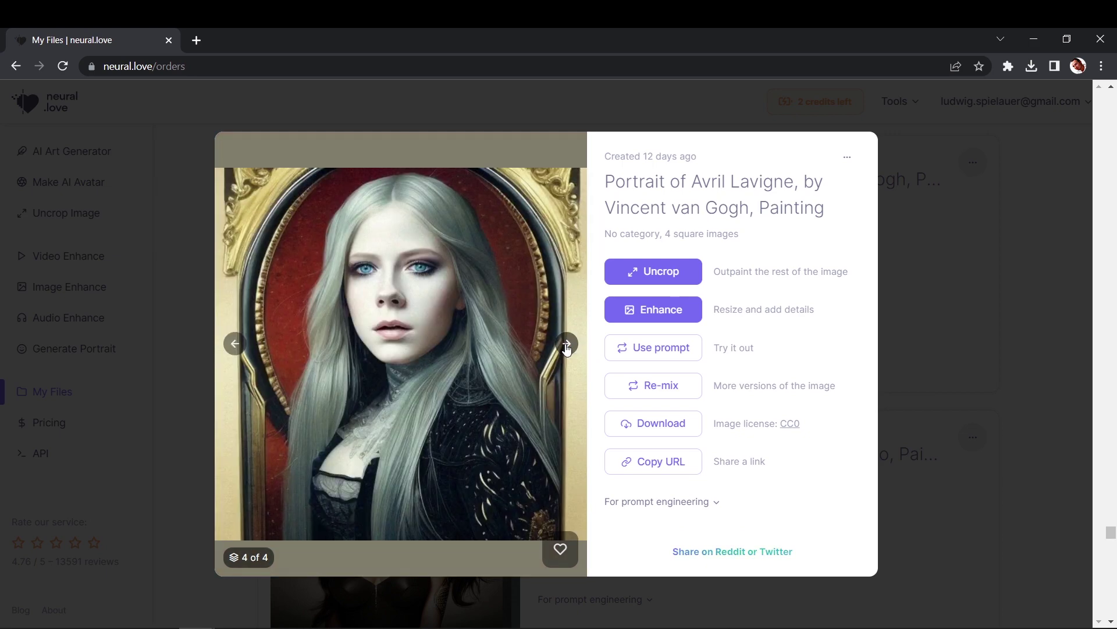
{"action": "left_click", "coordinate": [236, 344]}
{"action": "left_click", "coordinate": [237, 344]}
{"action": "left_click", "coordinate": [236, 343]}
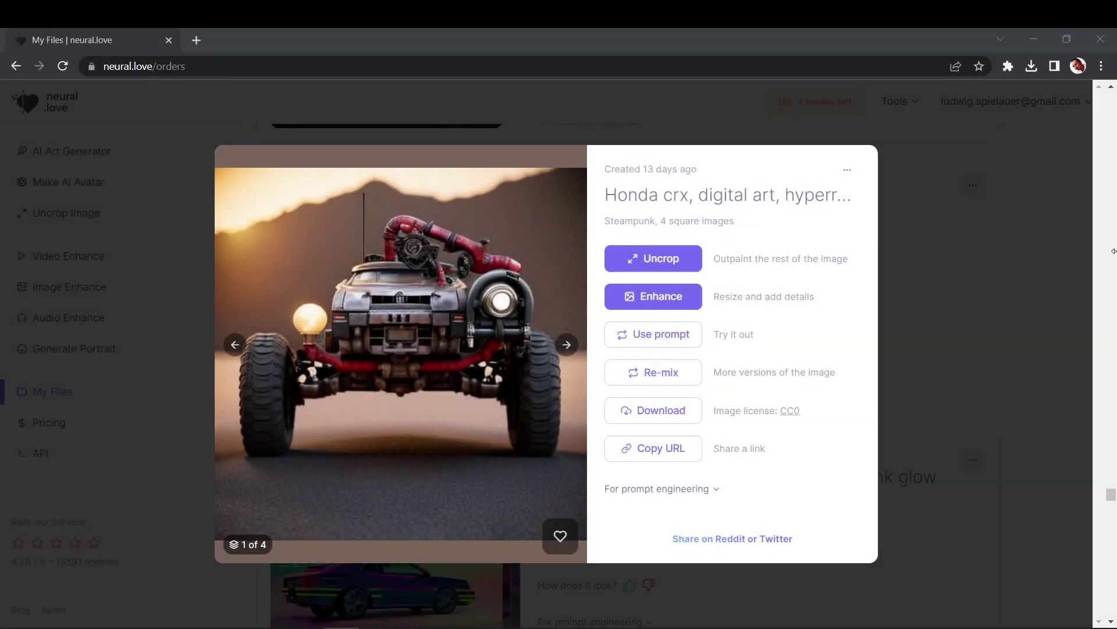
- Expand the full prompt of the steampunk "Honda crx, digital art, hyperrealistic" result and browse through its four images
{"action": "left_click", "coordinate": [734, 201]}
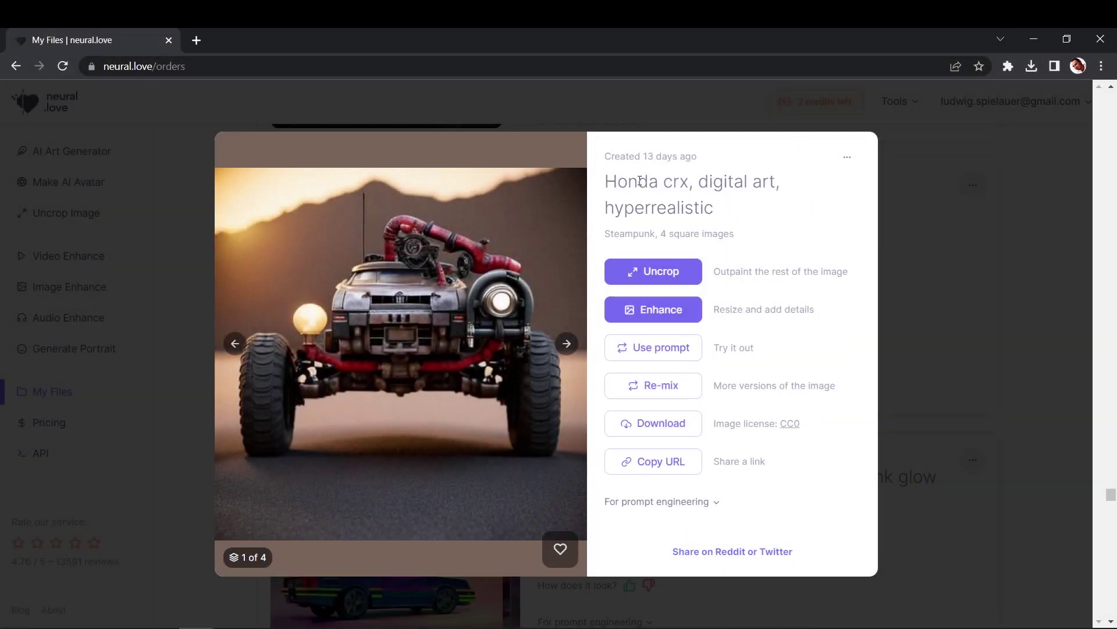
{"action": "left_click_drag", "start_coordinate": [639, 181], "coordinate": [658, 182]}
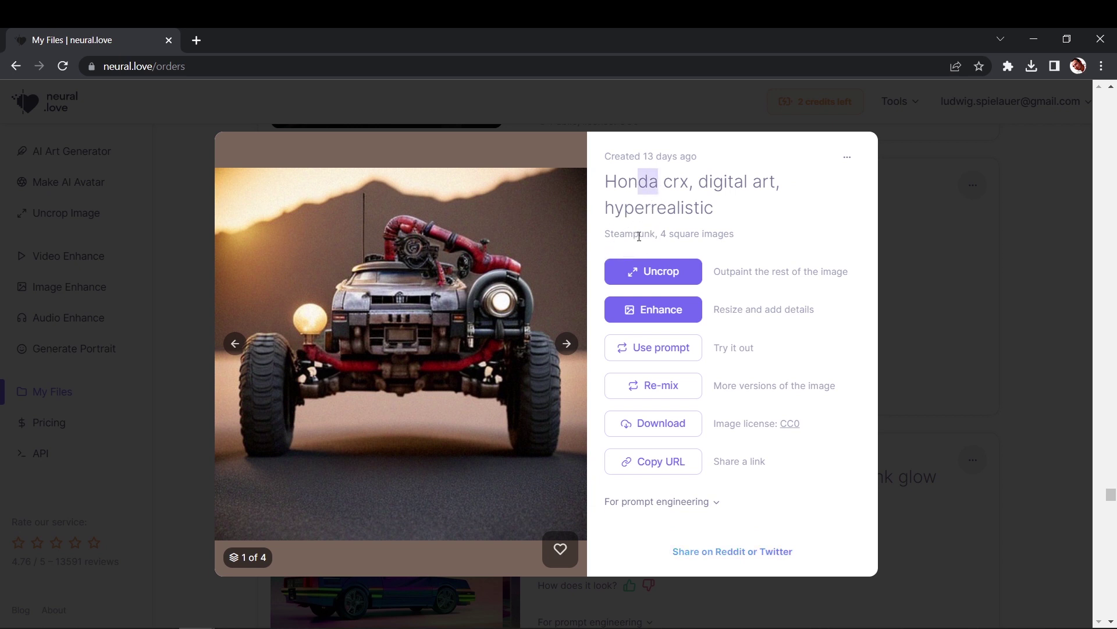
{"action": "left_click", "coordinate": [568, 344]}
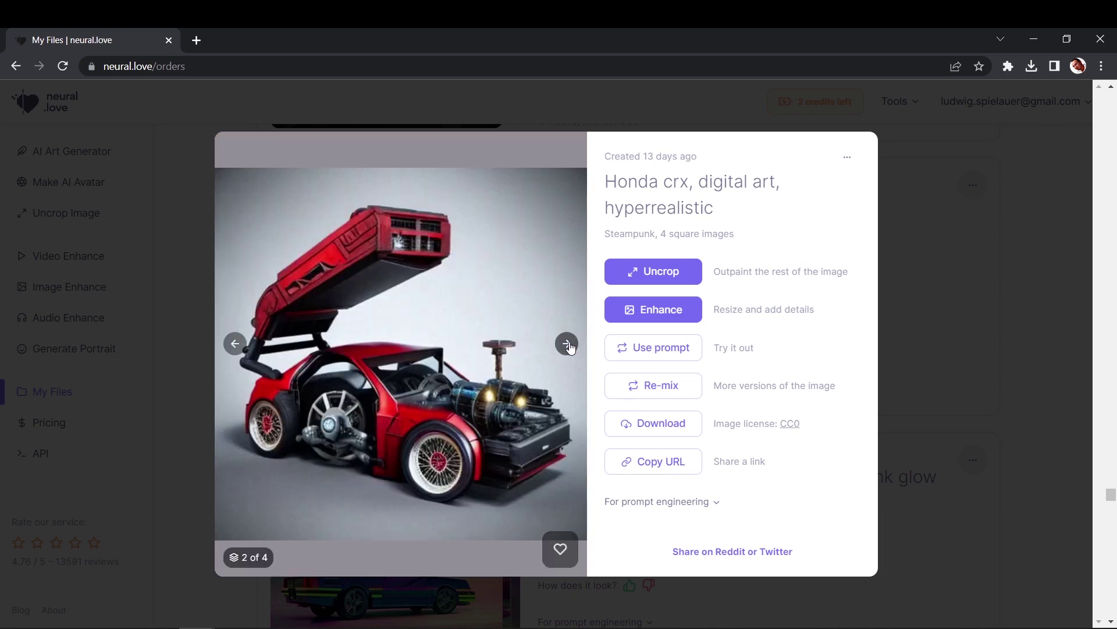
{"action": "left_click", "coordinate": [568, 344]}
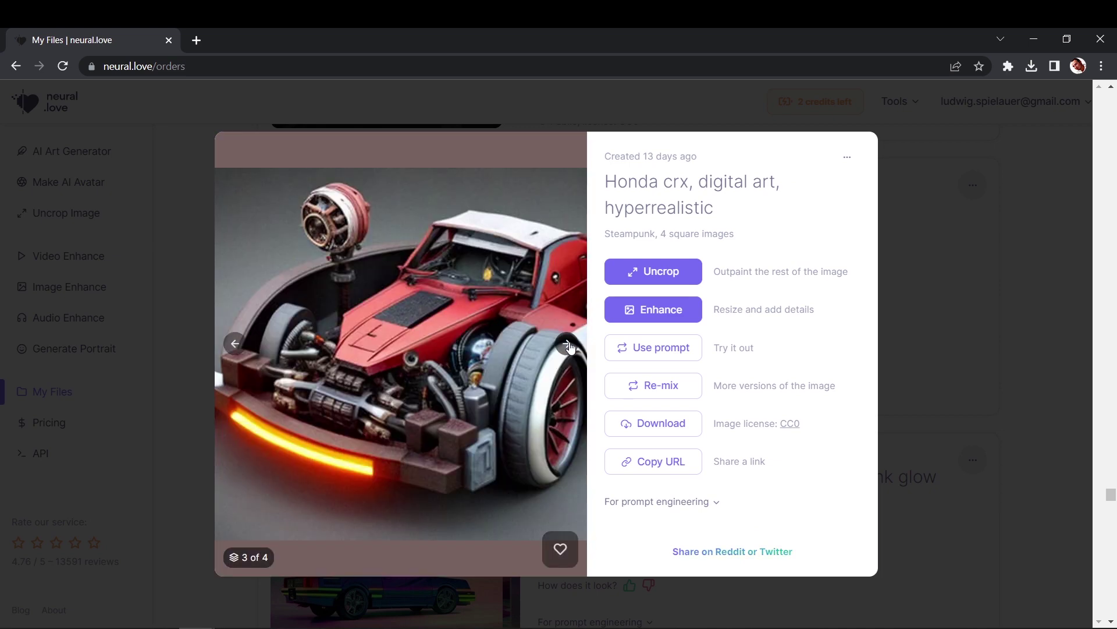
{"action": "left_click", "coordinate": [568, 344]}
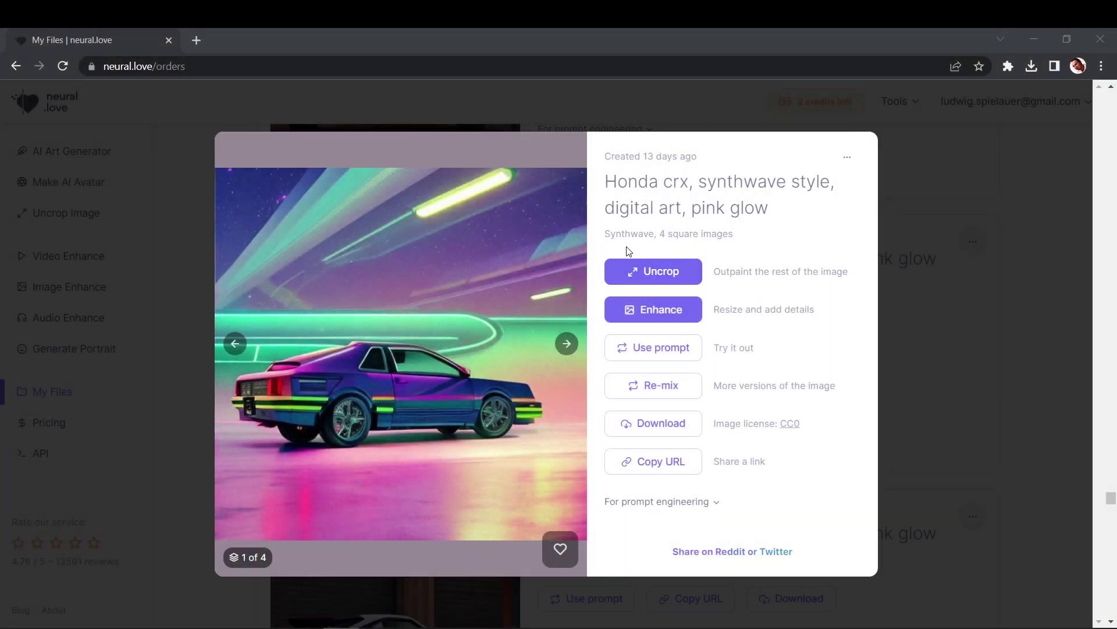
- Browse through the four images of the "Honda crx, synthwave style, digital art, pink glow" result
{"action": "left_click", "coordinate": [567, 344]}
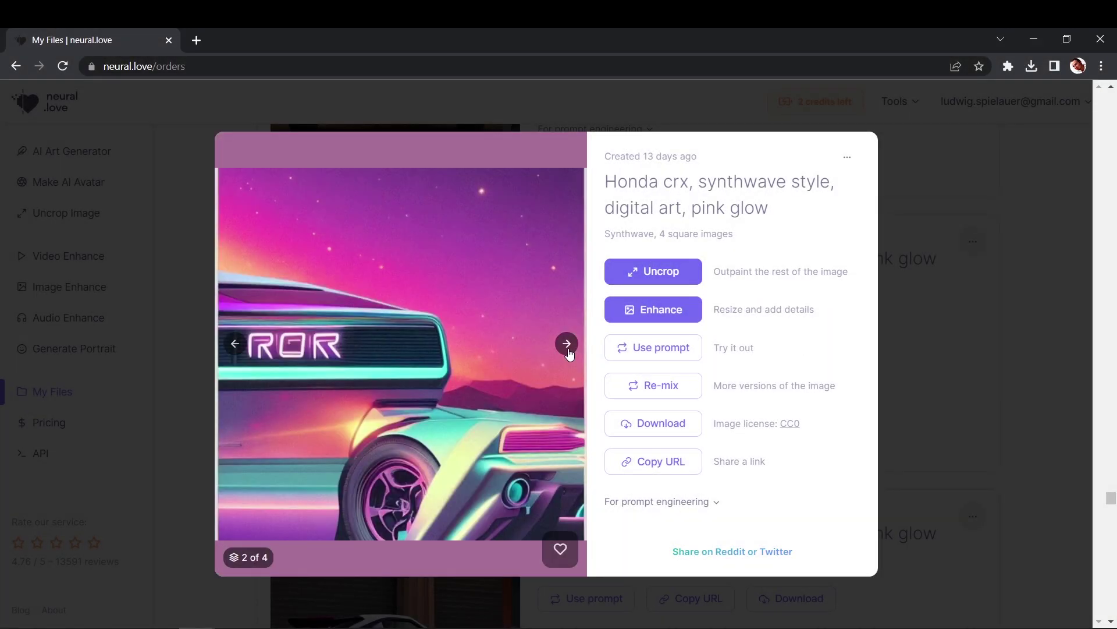
{"action": "left_click", "coordinate": [567, 344]}
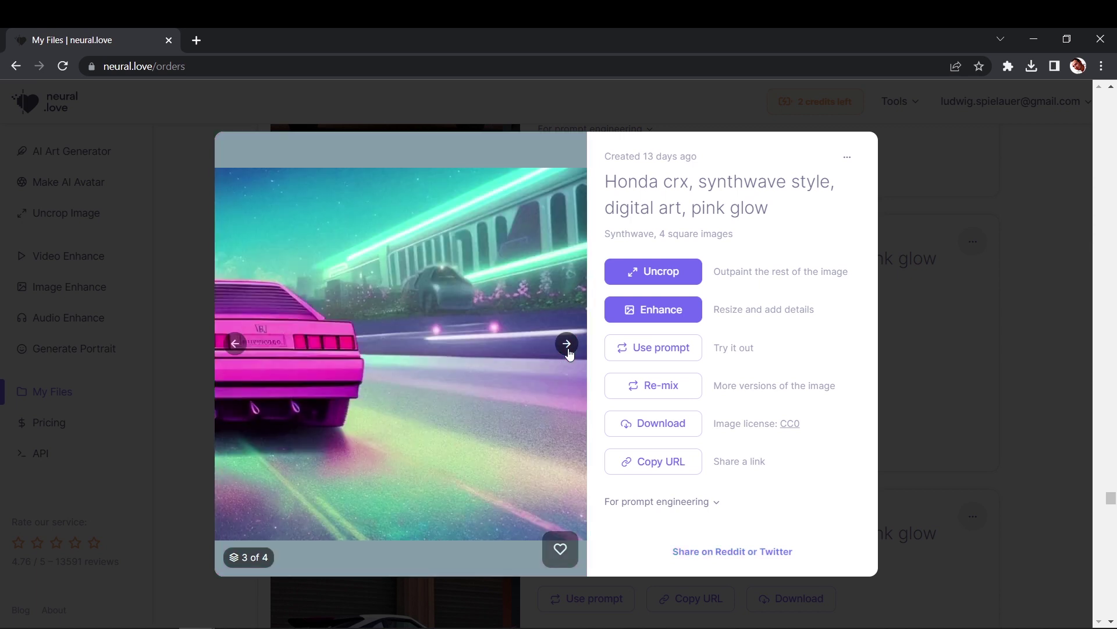
{"action": "left_click", "coordinate": [567, 345]}
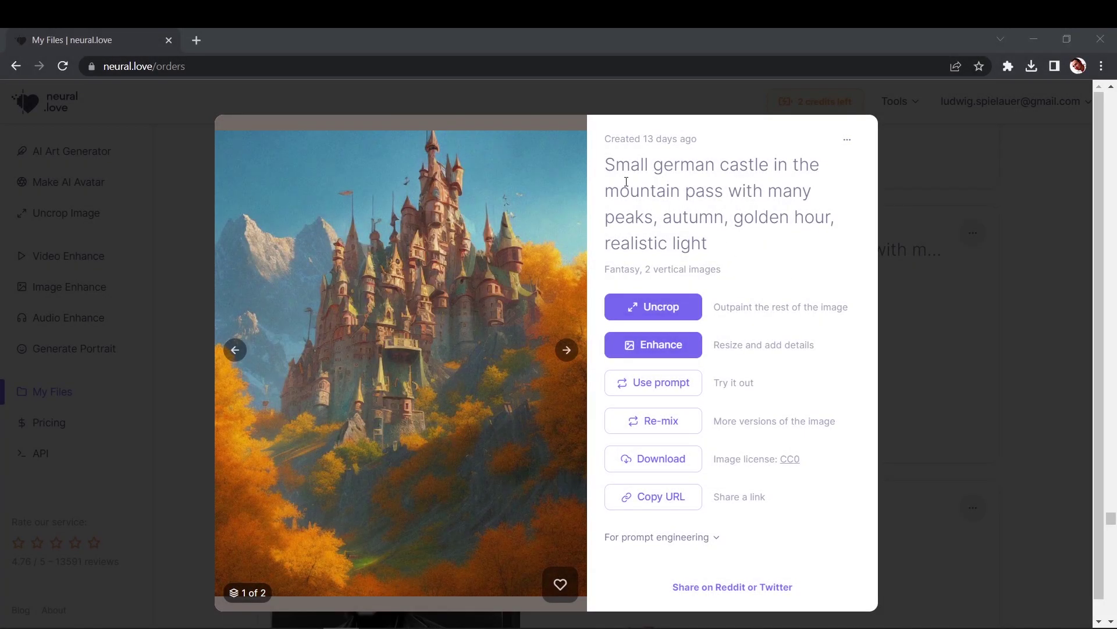
- Read the prompt of the small German castle in the mountain pass and view both of its vertical images
{"action": "left_click_drag", "start_coordinate": [607, 166], "coordinate": [732, 166]}
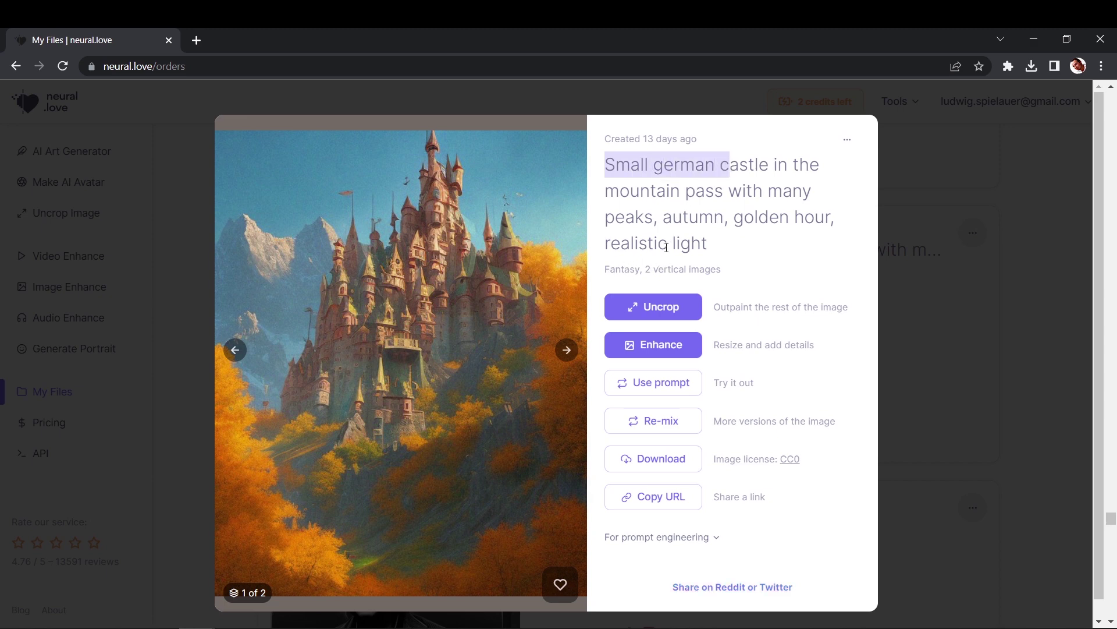
{"action": "left_click", "coordinate": [671, 195]}
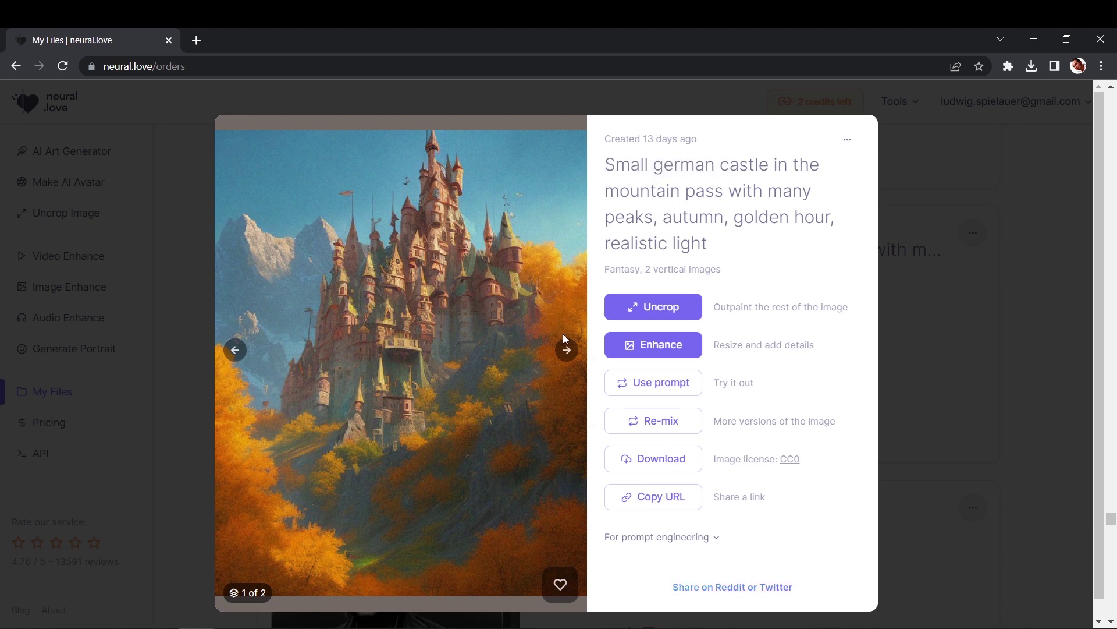
{"action": "left_click", "coordinate": [564, 350]}
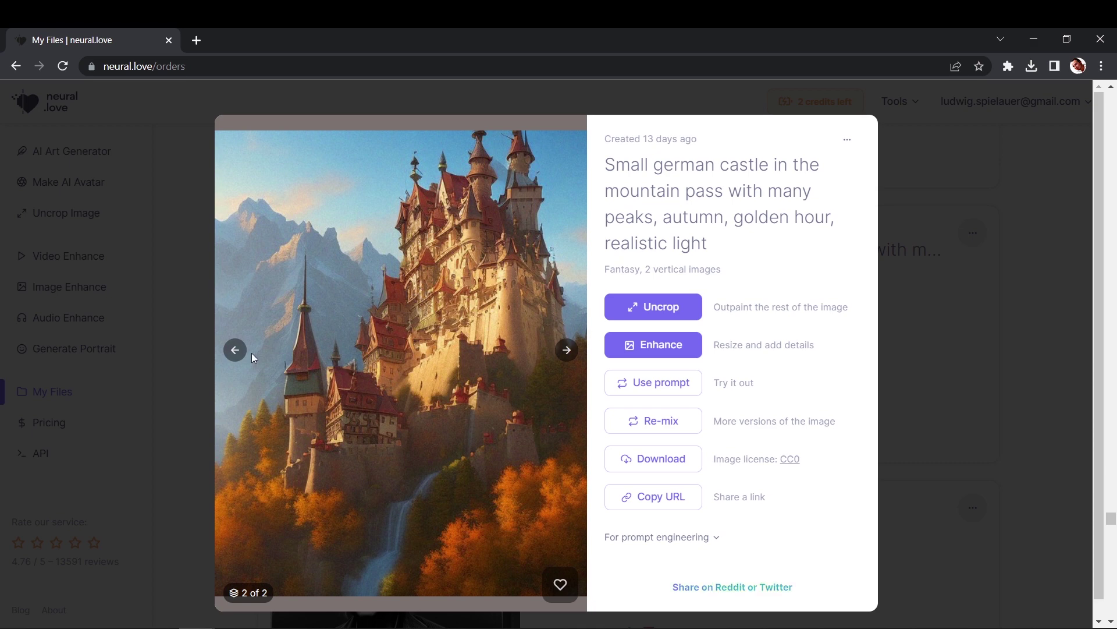
{"action": "left_click", "coordinate": [235, 349]}
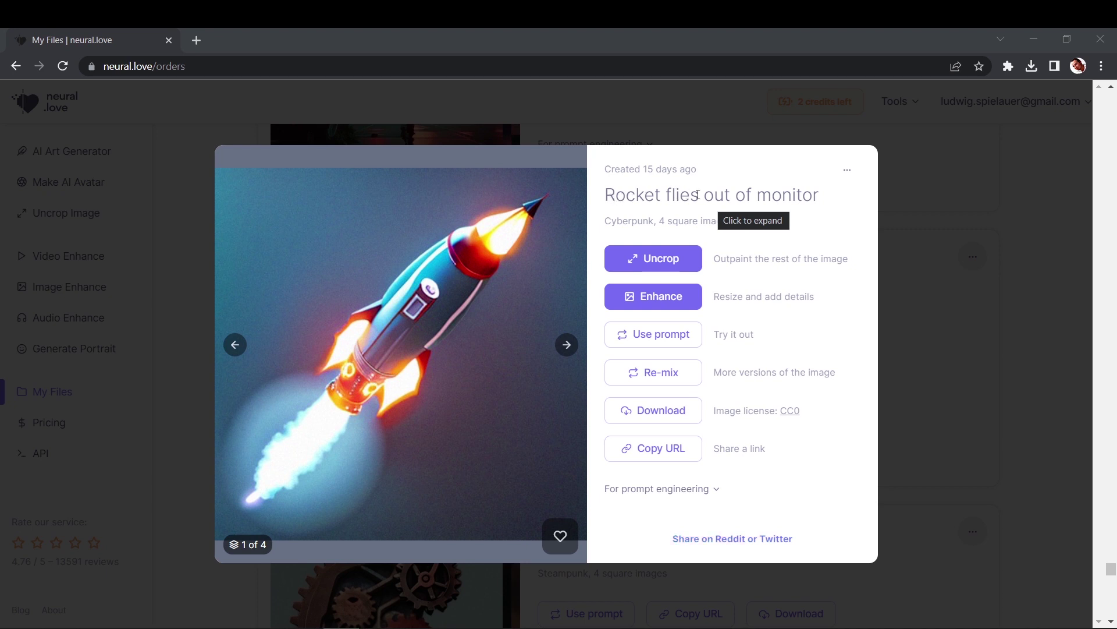
- Browse through the generated images of "Rocket flies out of monitor" and of the "People have fun, realistic" photo result
{"action": "left_click", "coordinate": [565, 345]}
{"action": "left_click", "coordinate": [565, 345]}
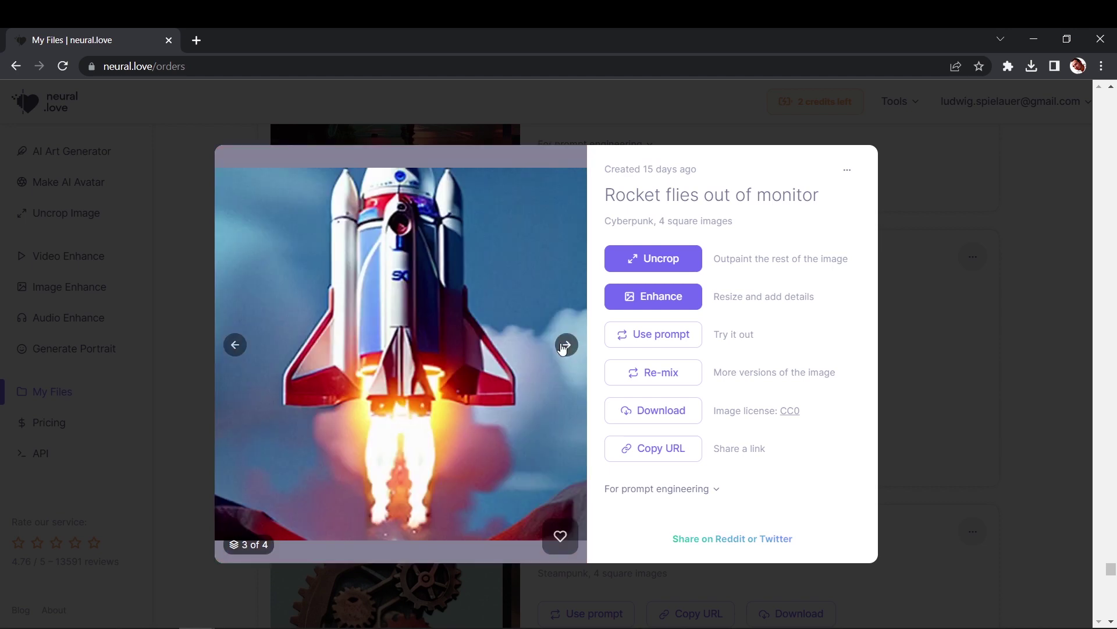
{"action": "left_click", "coordinate": [564, 345]}
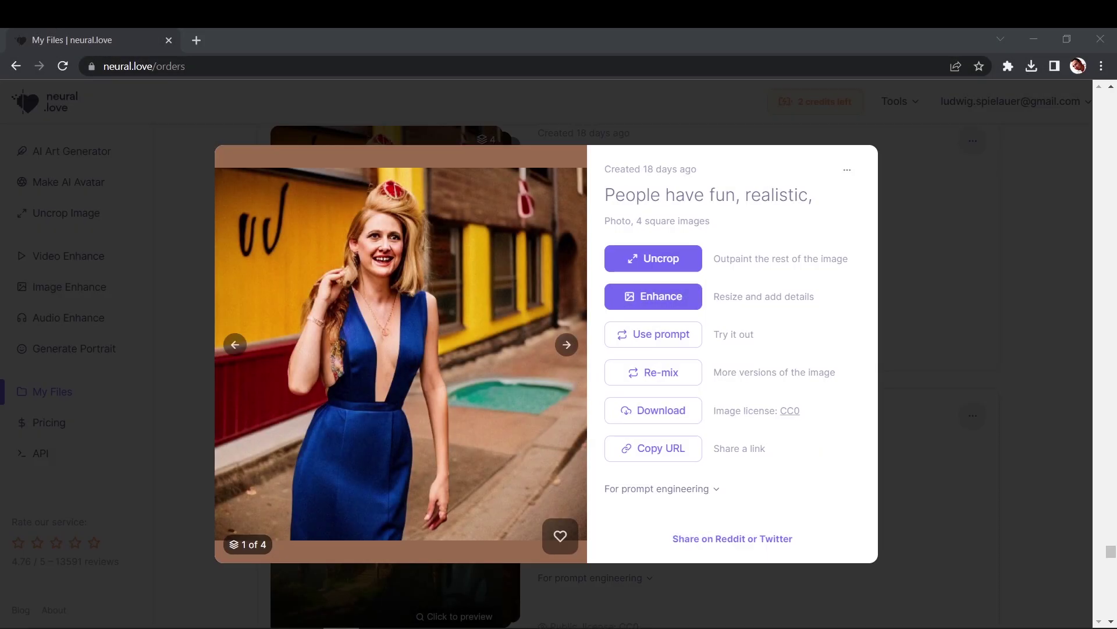
{"action": "left_click", "coordinate": [568, 346]}
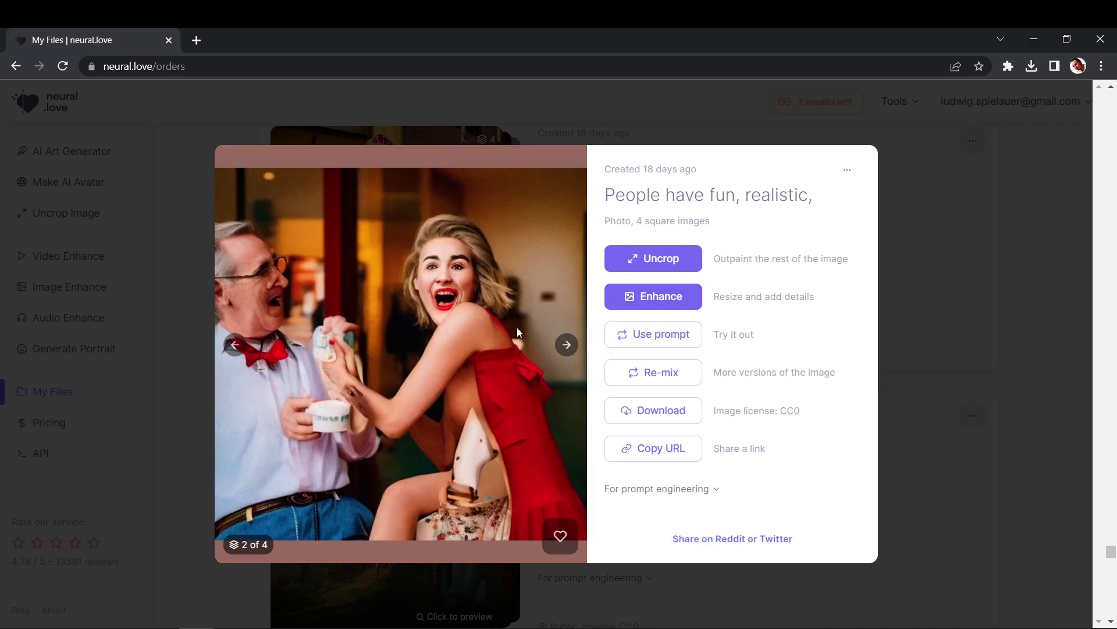
{"action": "left_click", "coordinate": [568, 345]}
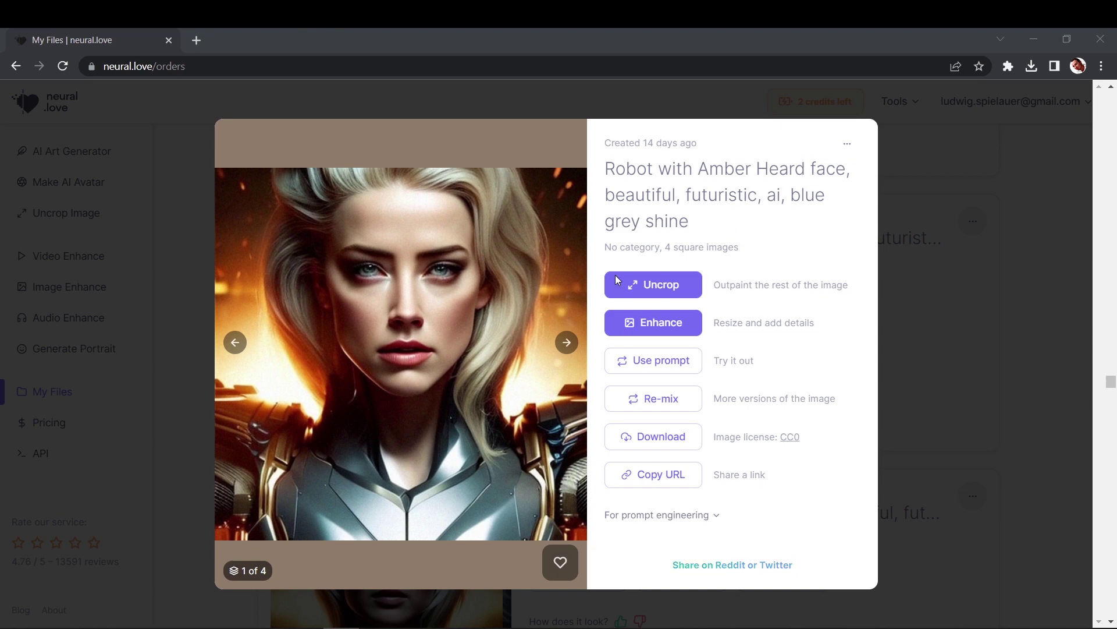
- Browse forward through the robot images with Amber Heard's face and back through those of the robot woman with the red heart
{"action": "left_click", "coordinate": [566, 343]}
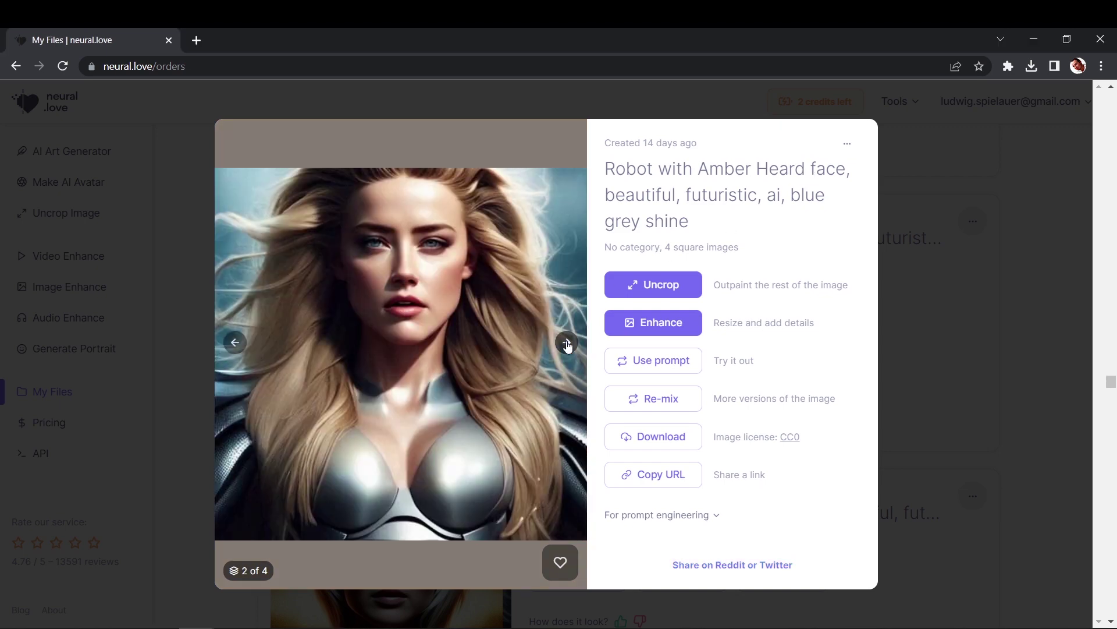
{"action": "left_click", "coordinate": [567, 344]}
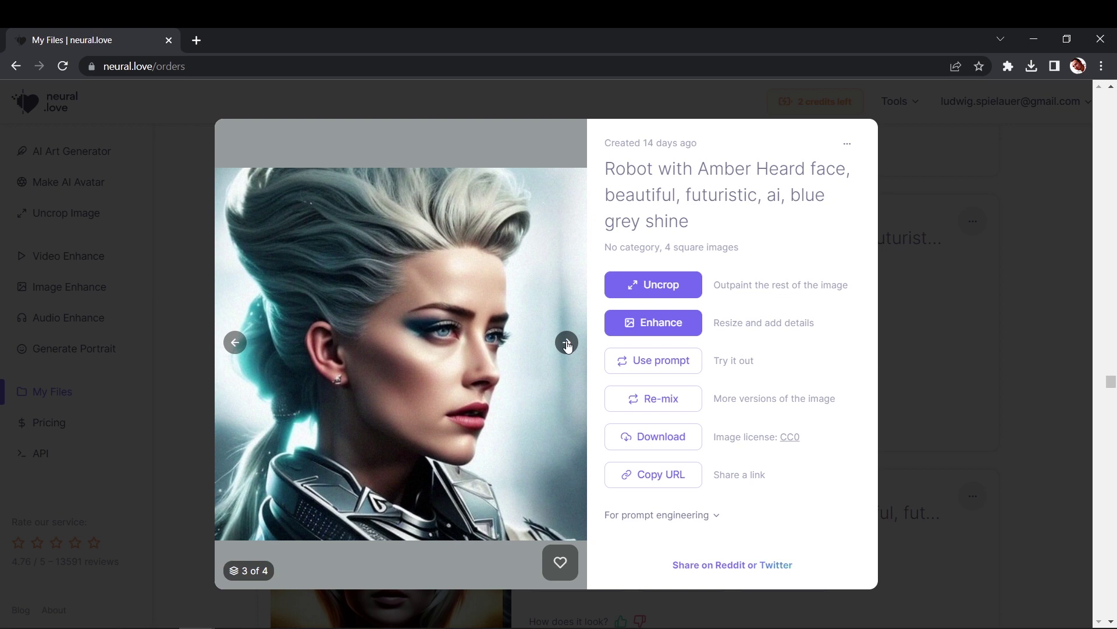
{"action": "left_click", "coordinate": [567, 344]}
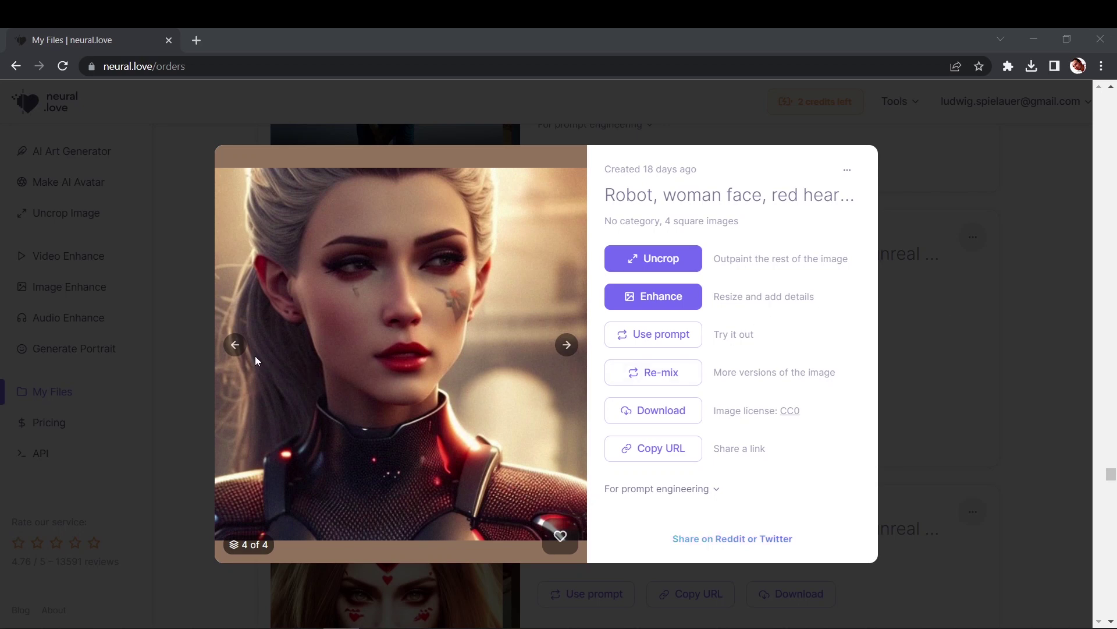
{"action": "left_click", "coordinate": [235, 346]}
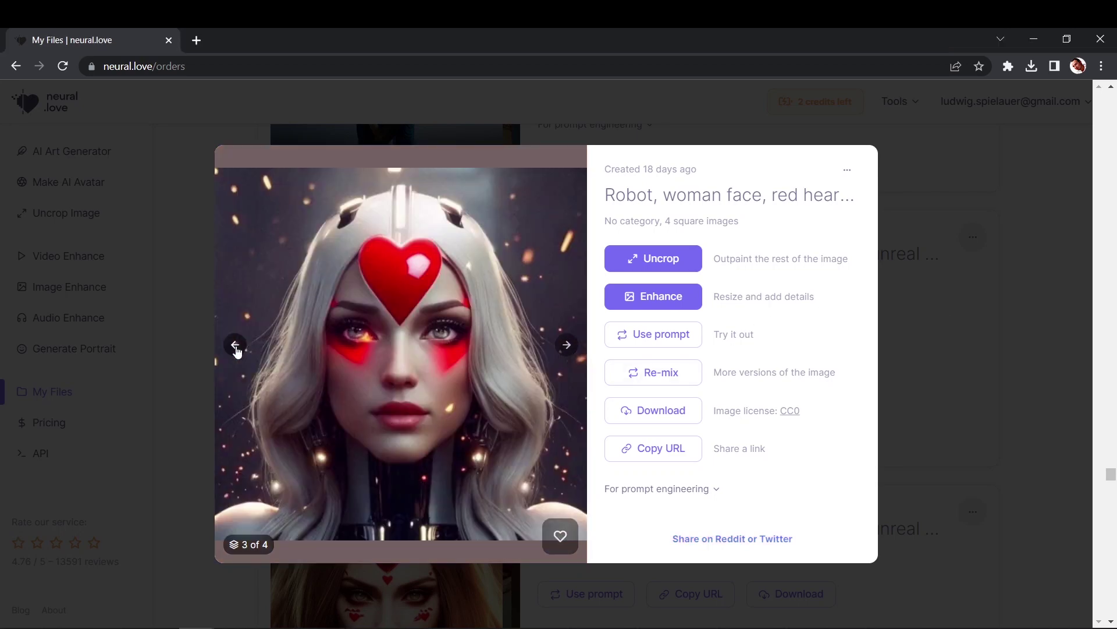
{"action": "left_click", "coordinate": [235, 346]}
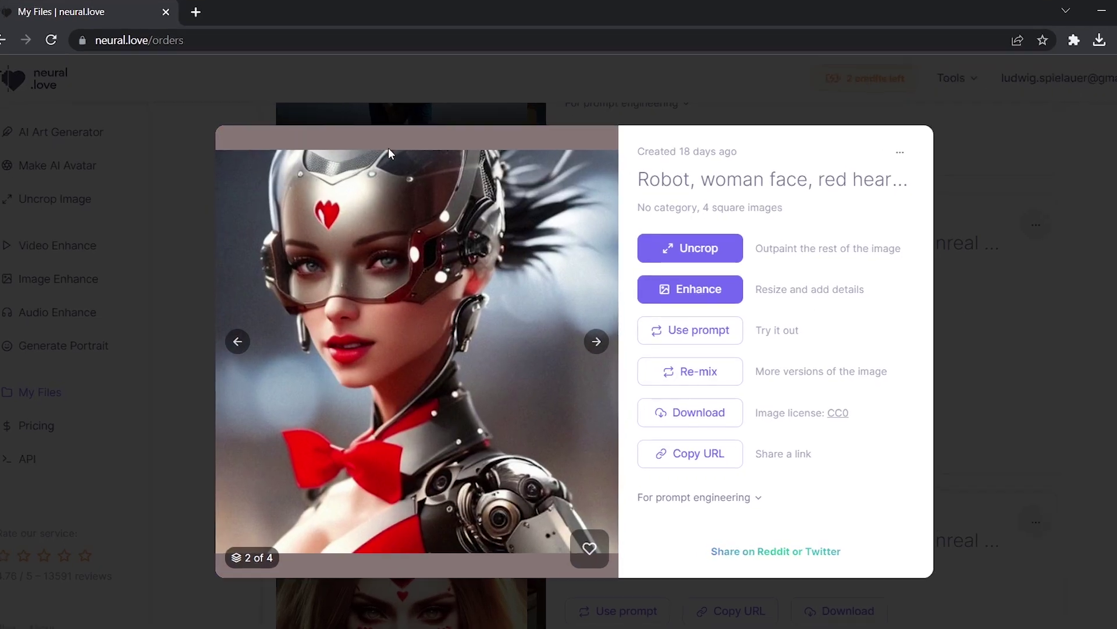